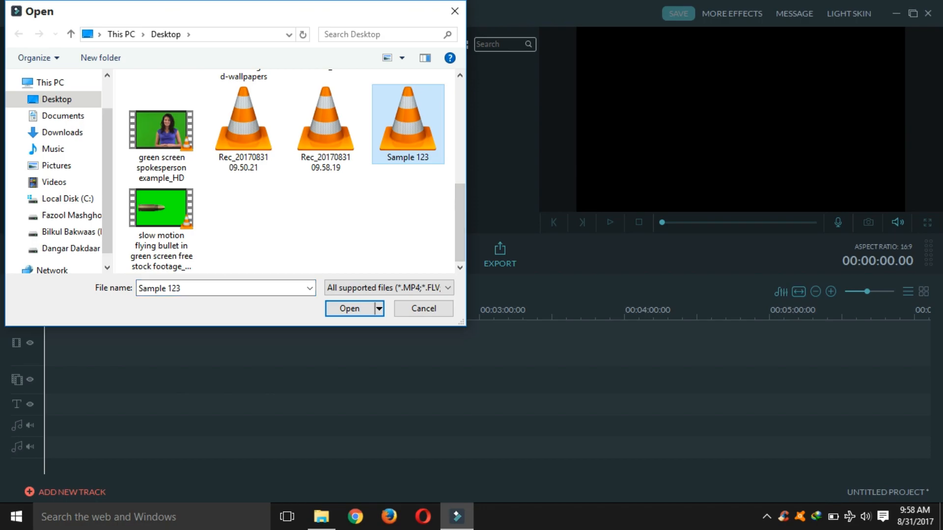
Import the Sample 123 video from the Desktop and place it at the start of the timeline's video track
key("Return")
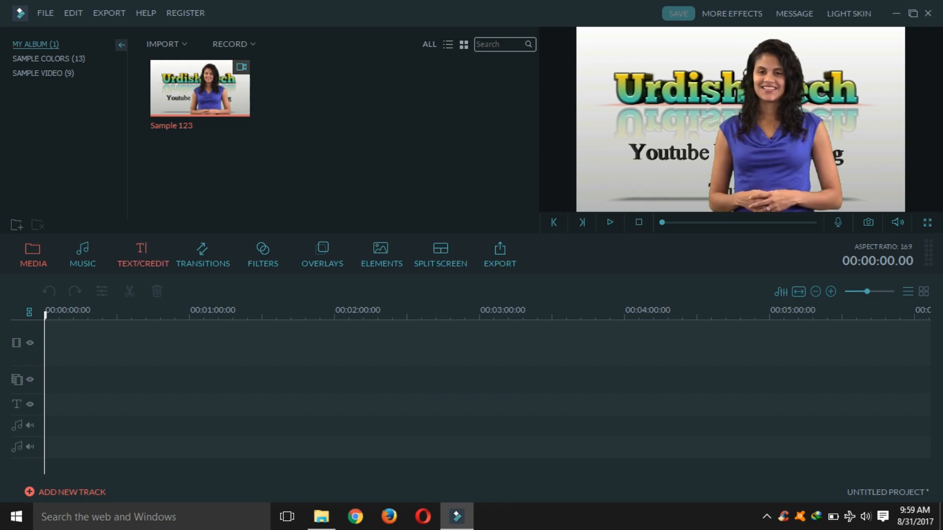
mouse_move(193, 111)
left_click(200, 89)
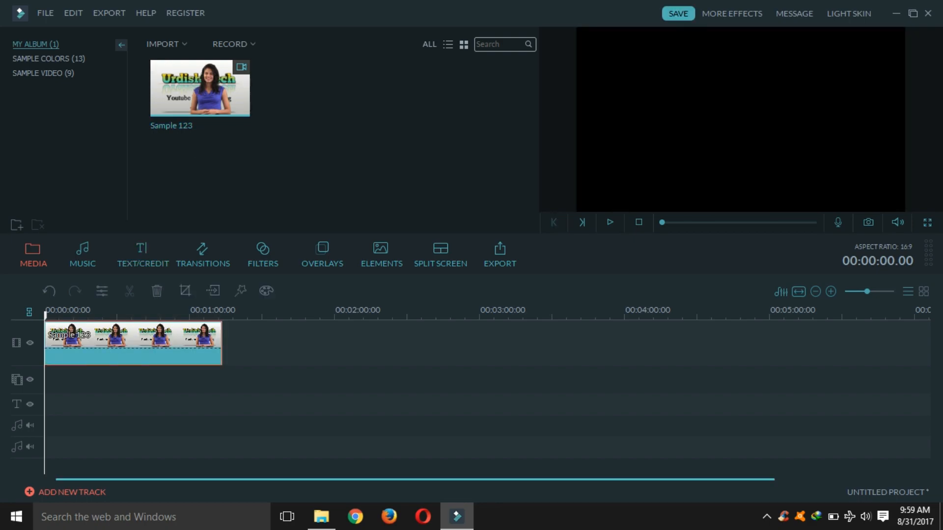
Browse the text presets in the Opener, Titles, Lower 3rds and Sub Titles categories
left_click(143, 253)
mouse_move(323, 88)
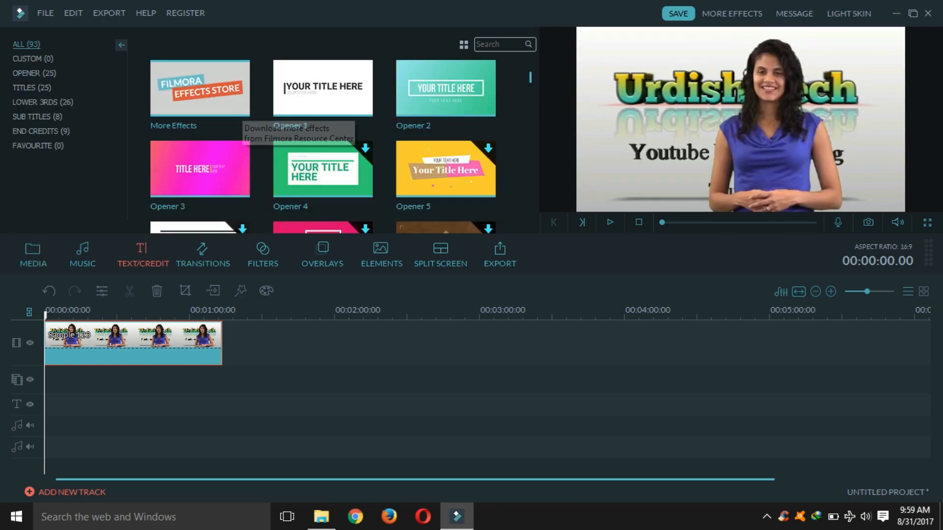
left_click(34, 73)
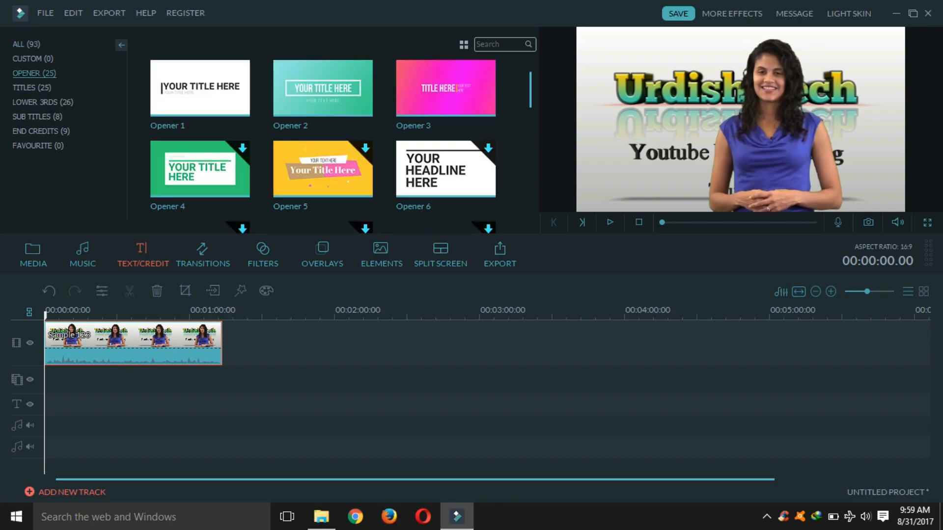
left_click(31, 87)
left_click(42, 102)
left_click(38, 117)
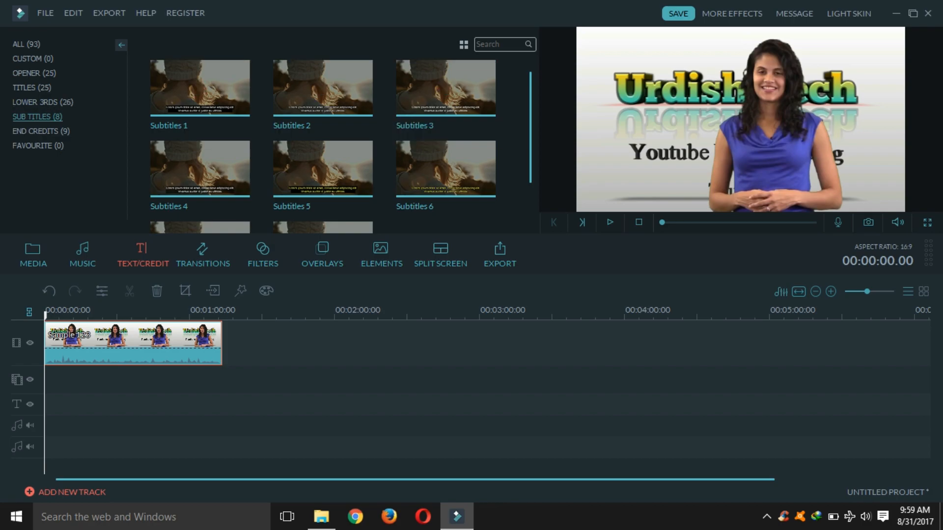
scroll(339, 147, "down", 2)
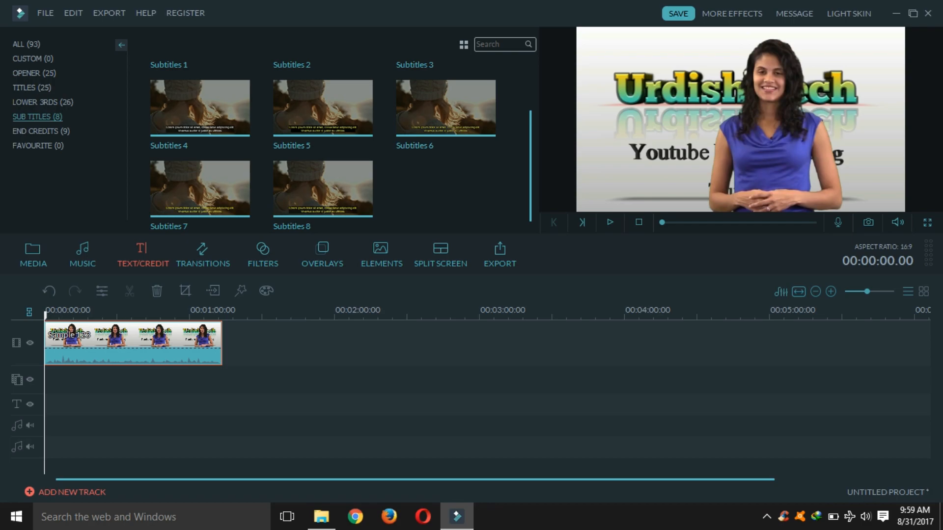
left_click(43, 102)
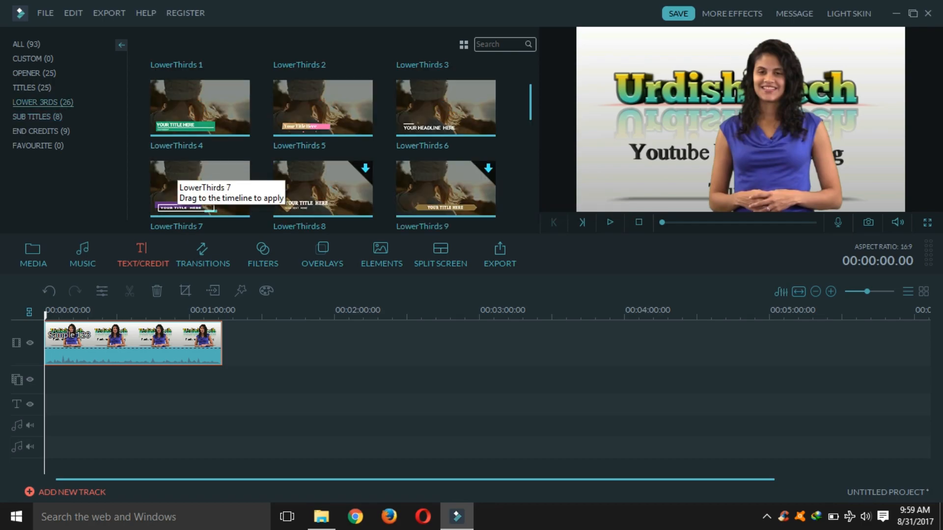
scroll(196, 187, "down", 8)
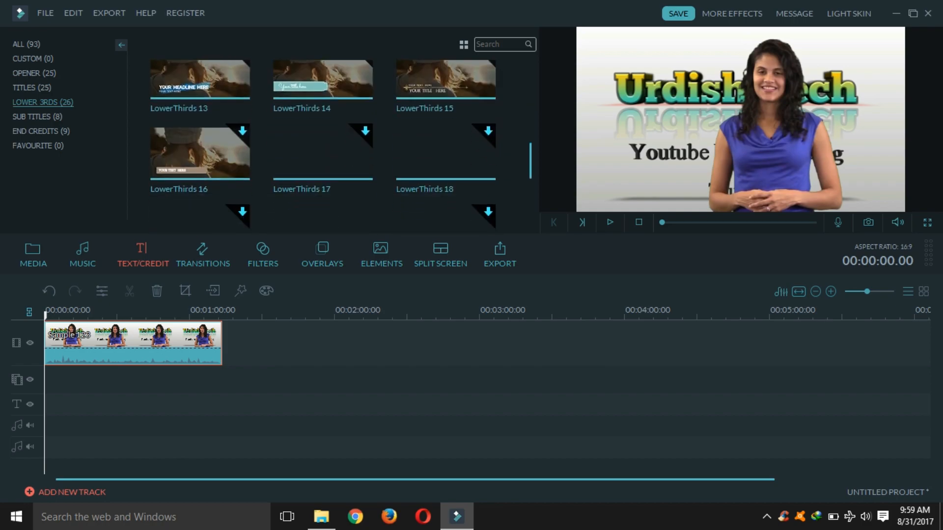
scroll(323, 147, "up", 8)
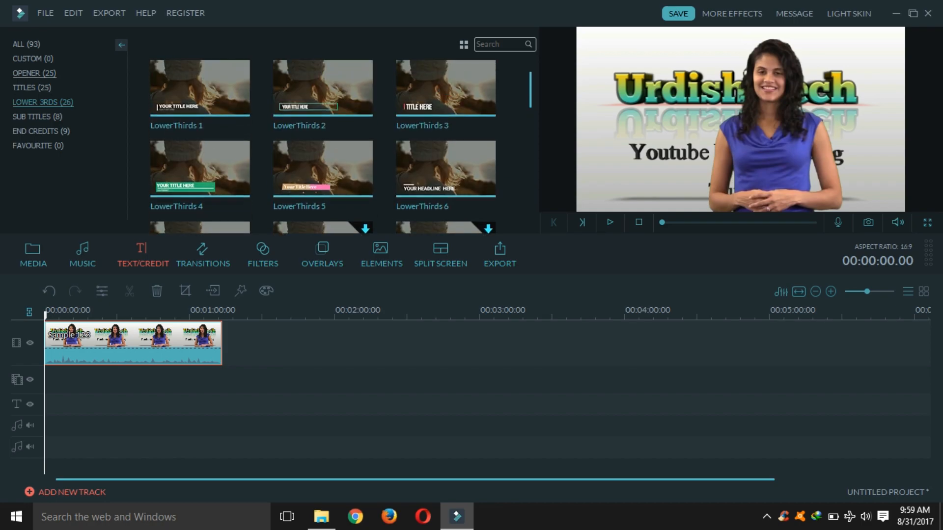
Add the Title 5 preset from the Titles category to the text track at the start of the timeline
left_click(32, 88)
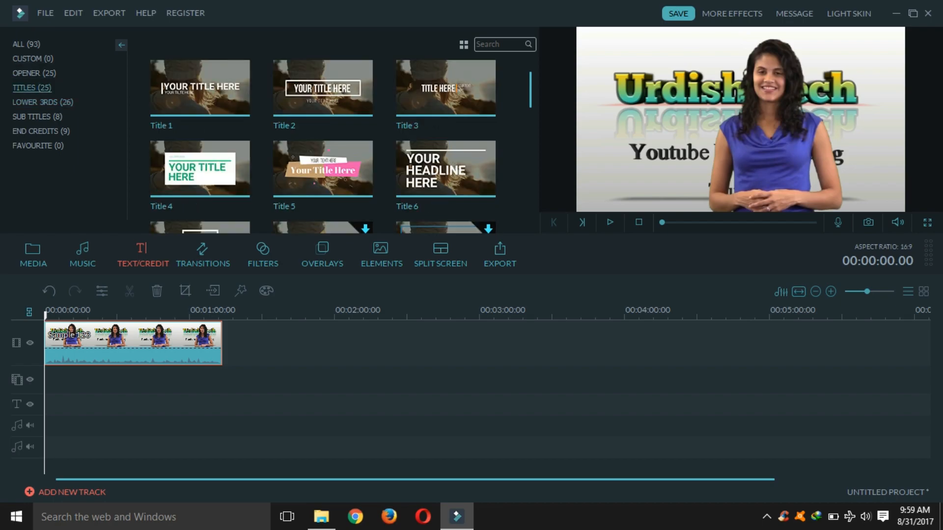
scroll(322, 169, "down", 2)
scroll(322, 169, "up", 2)
left_click(323, 169)
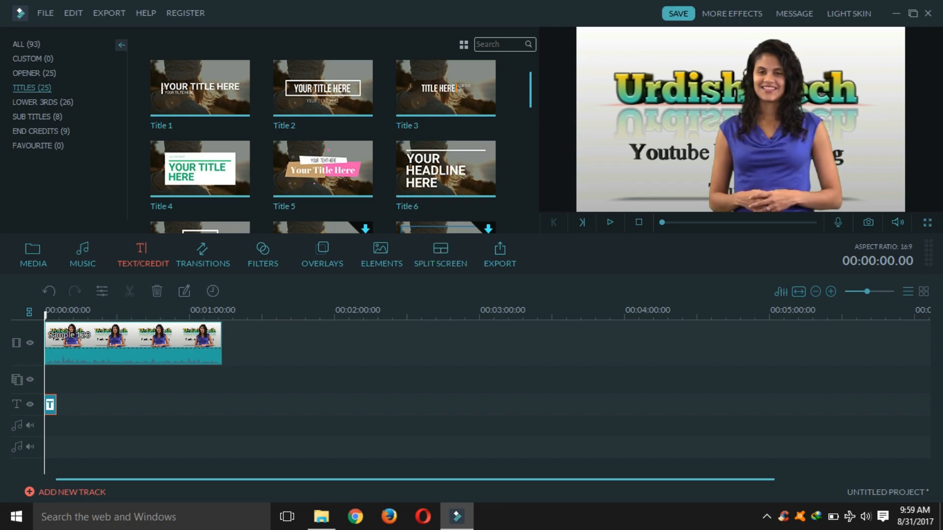
Stretch the Title 5 clip to the end of the Sample 123 video and return the playhead to the start
left_click_drag(56, 405, 222, 439)
right_click(125, 409)
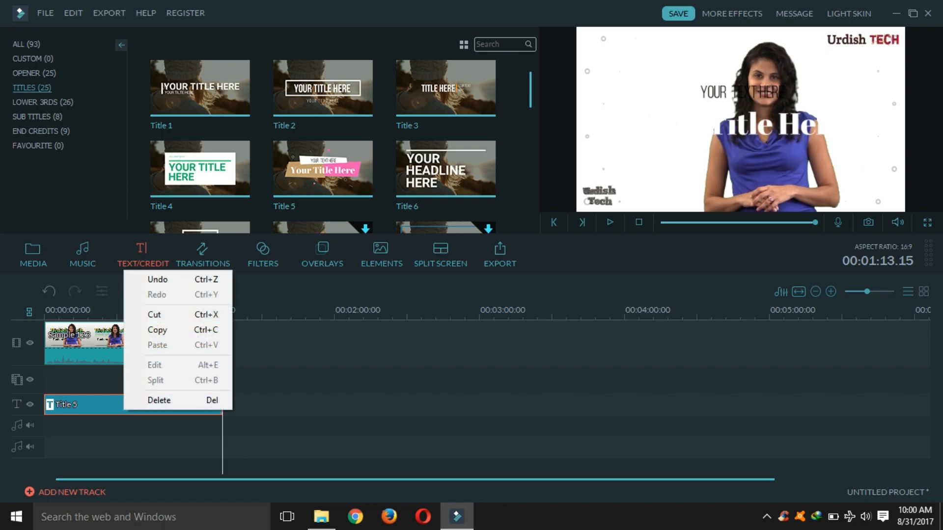
right_click(103, 407)
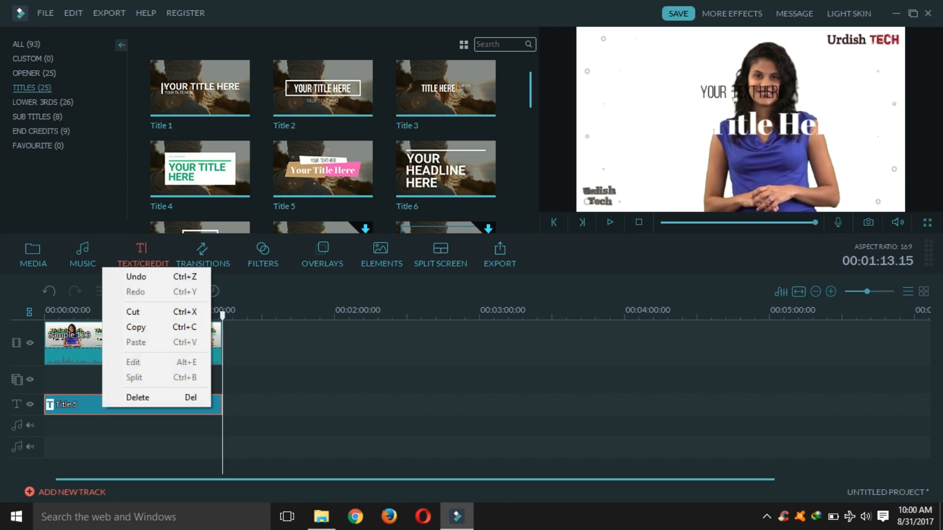
key("Escape")
left_click(45, 314)
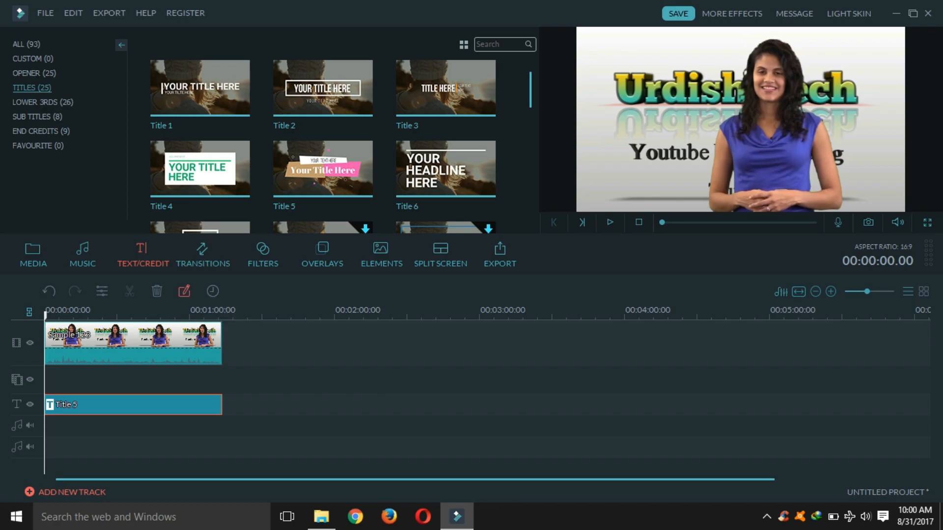
Open the Title 5 clip for editing and replace its "YOUR TEXT HERE" line with "Note 8"
left_click(184, 291)
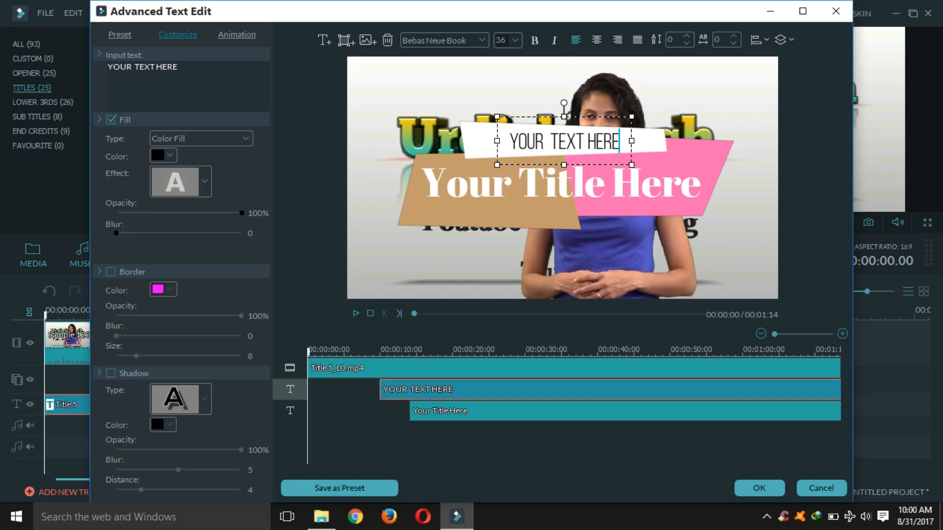
left_click(835, 10)
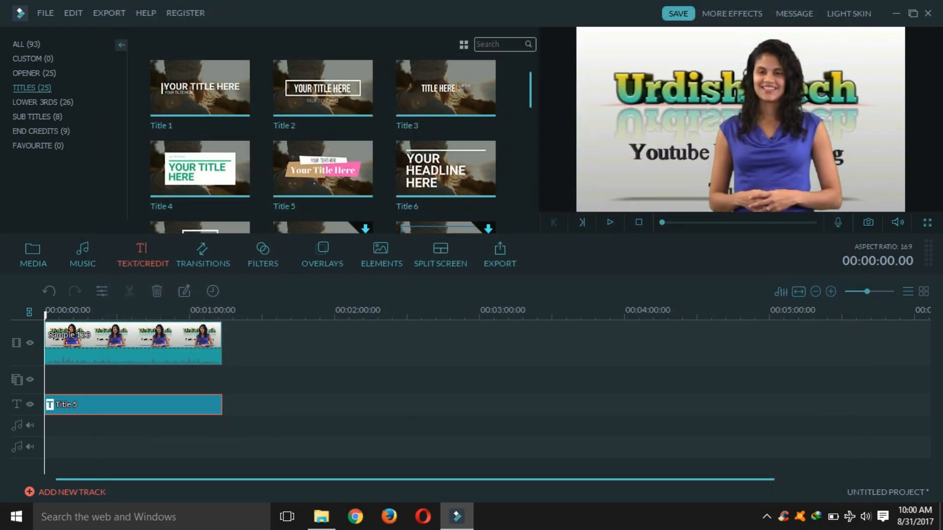
double_click(133, 405)
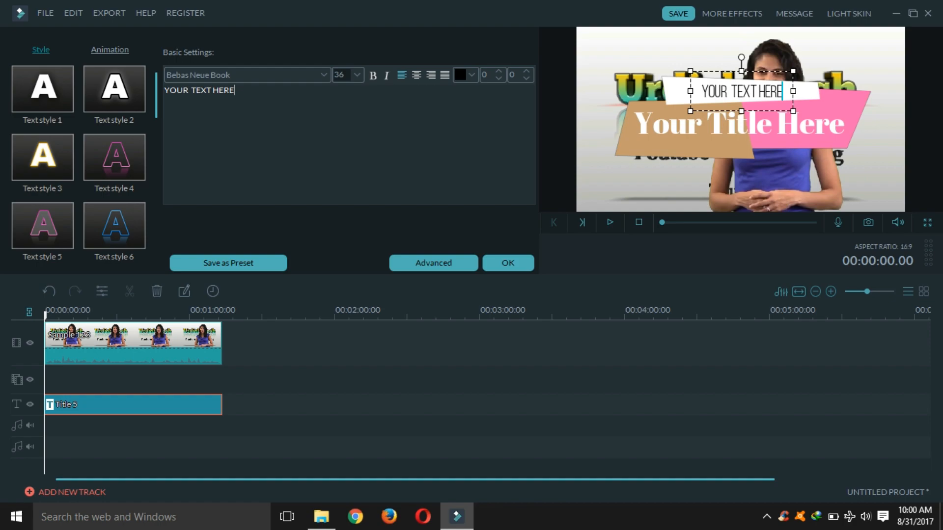
key("BackSpace")
key("BackSpace")
key("BackSpace")
key("BackSpace")
key("BackSpace")
key("BackSpace")
key("BackSpace")
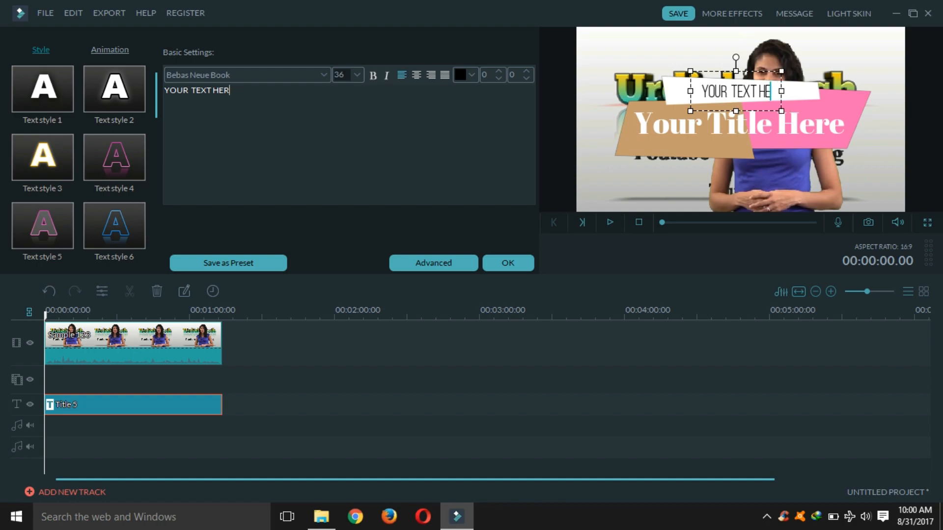
key("BackSpace")
key("BackSpace")
key("BackSpace")
key("BackSpace")
key("BackSpace")
key("BackSpace")
key("BackSpace")
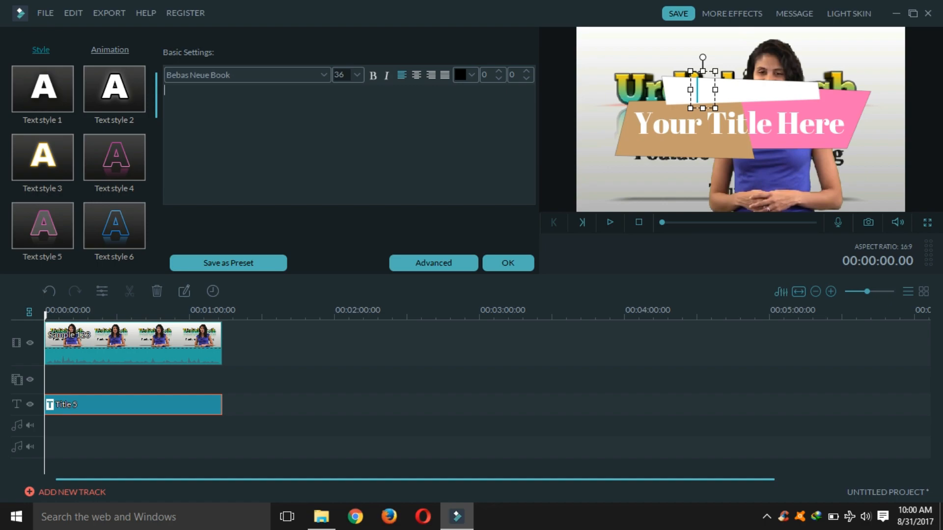
type("Not")
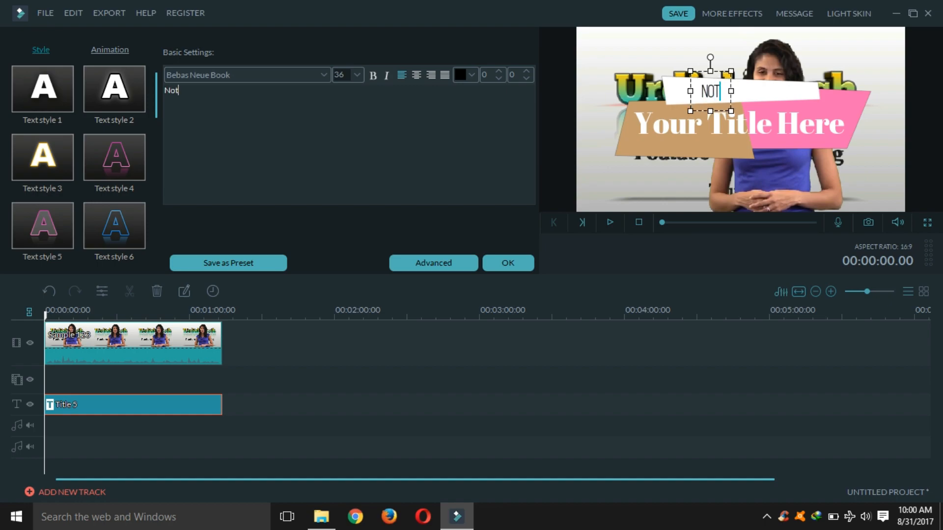
type("ww")
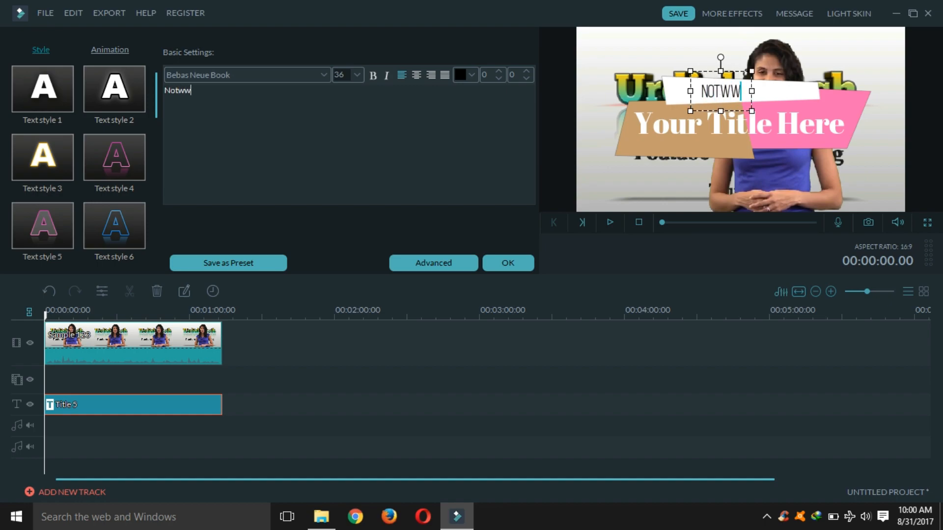
key("BackSpace")
key("BackSpace")
type("e")
key("BackSpace")
type("e  ")
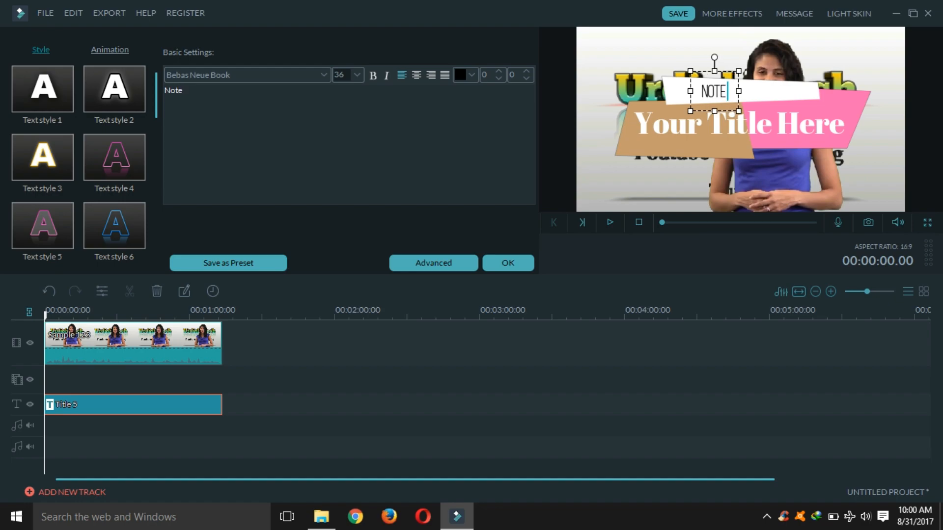
type("8")
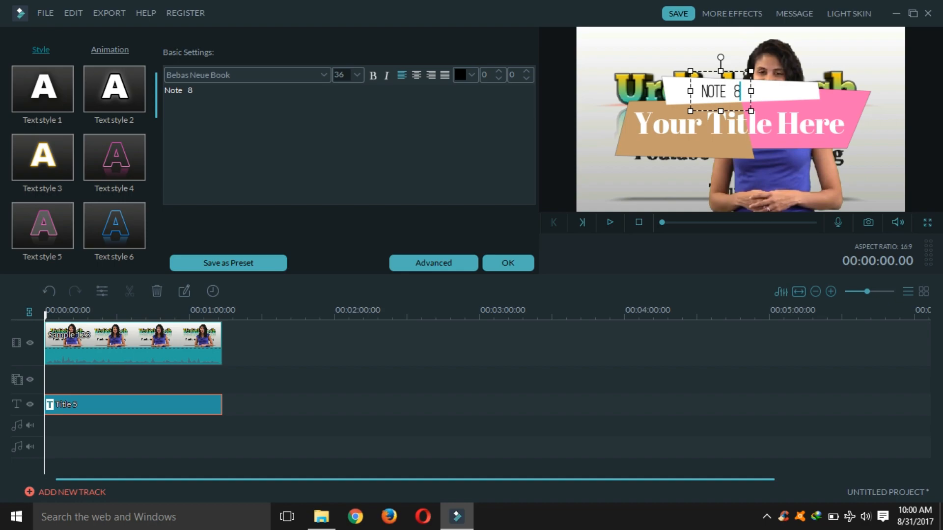
Select the whole "Note 8" text and try font size 48 before setting it back to 36
key("shift+Left")
key("shift+Left")
key("shift+Left")
key("shift+Left")
key("shift+Left")
key("shift+Left")
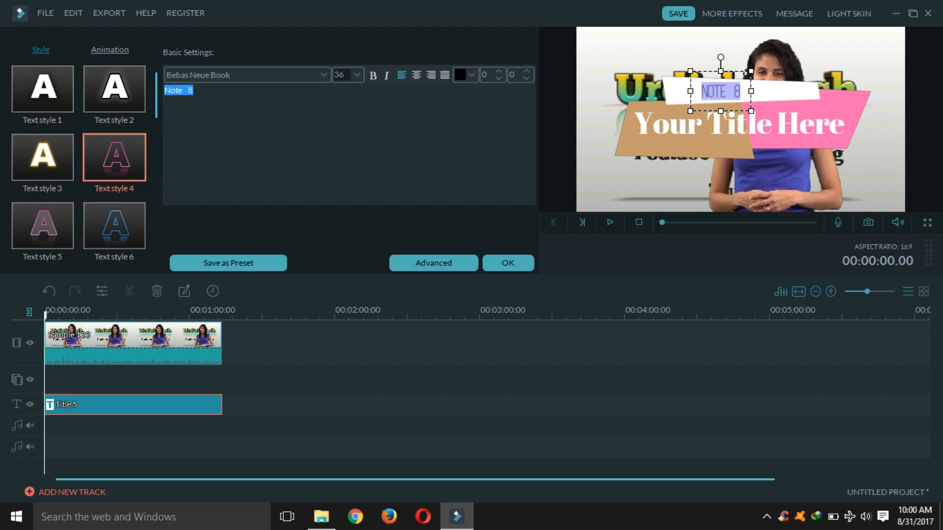
left_click(357, 75)
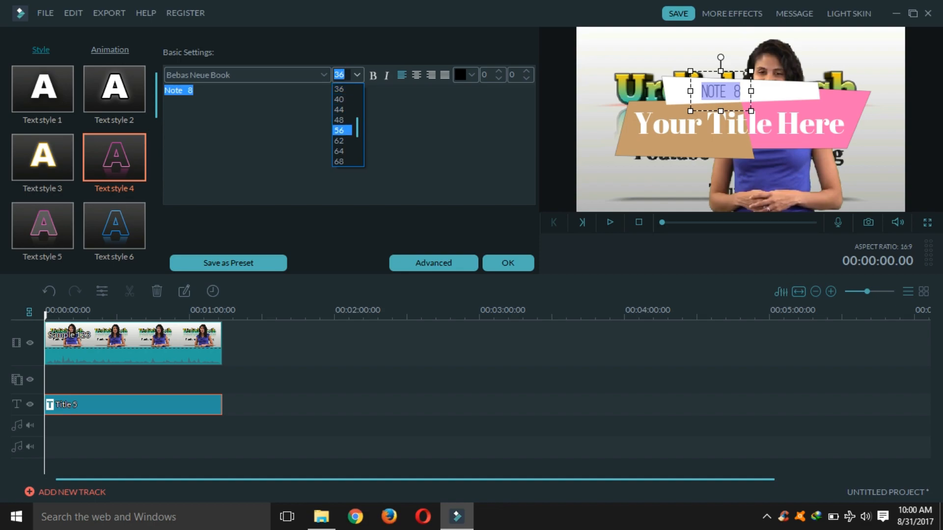
left_click(340, 121)
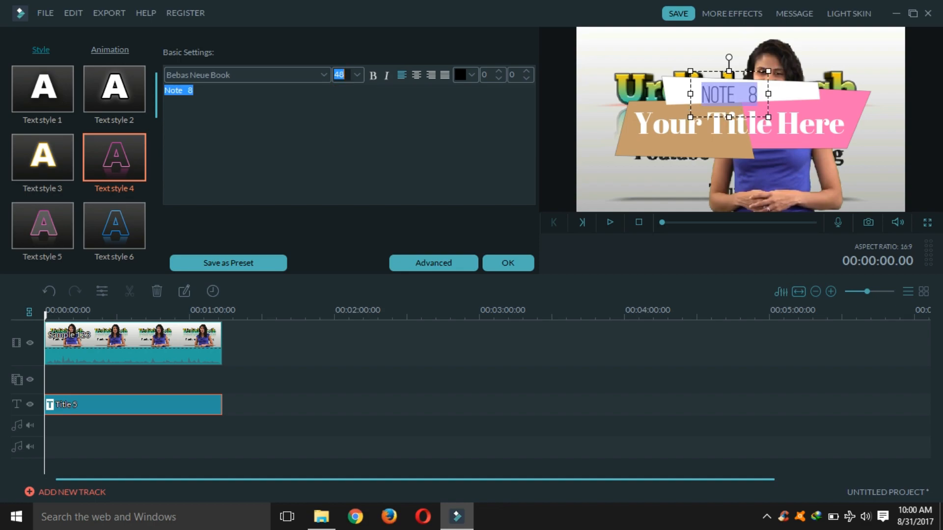
left_click(357, 75)
left_click_drag(356, 134, 357, 133)
scroll(347, 89, "up", 1)
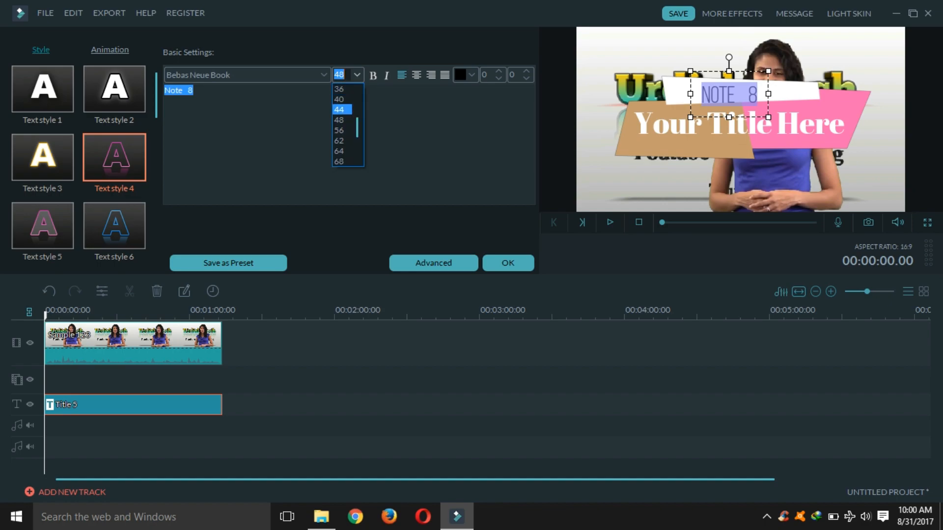
left_click(340, 99)
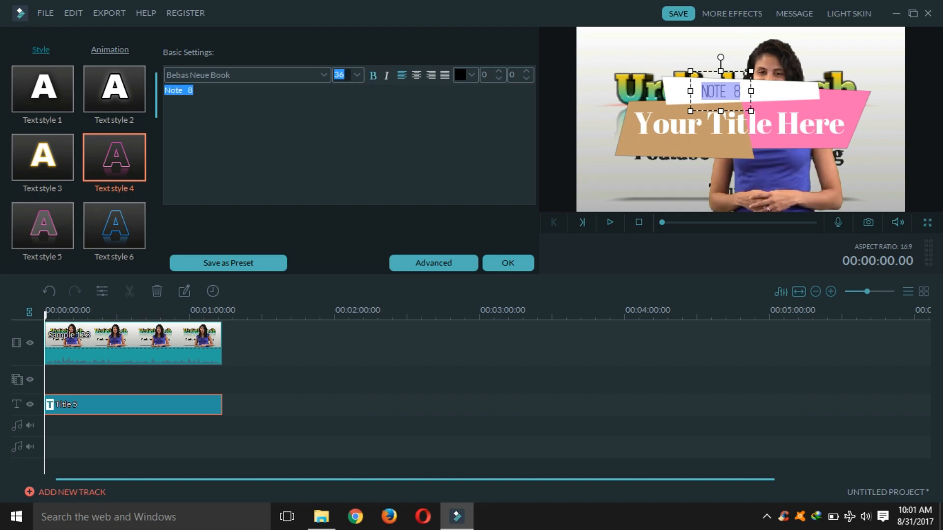
Format the selected "Note 8" text as bold, centre-aligned and red
left_click(386, 74)
left_click(386, 75)
left_click(416, 75)
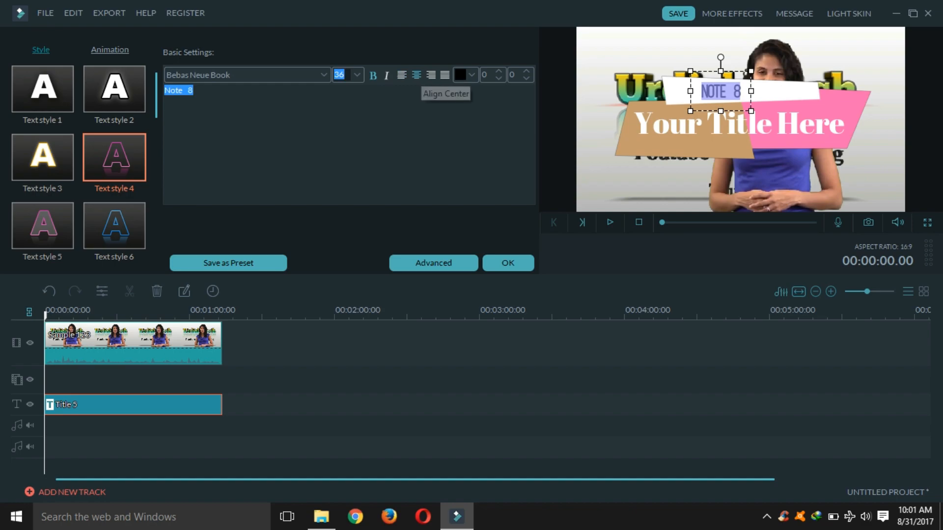
left_click(465, 74)
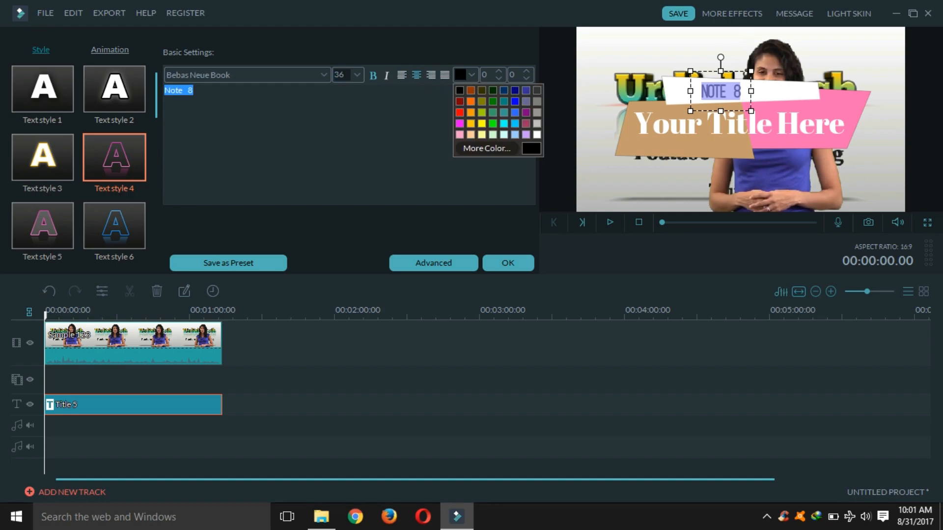
left_click(459, 112)
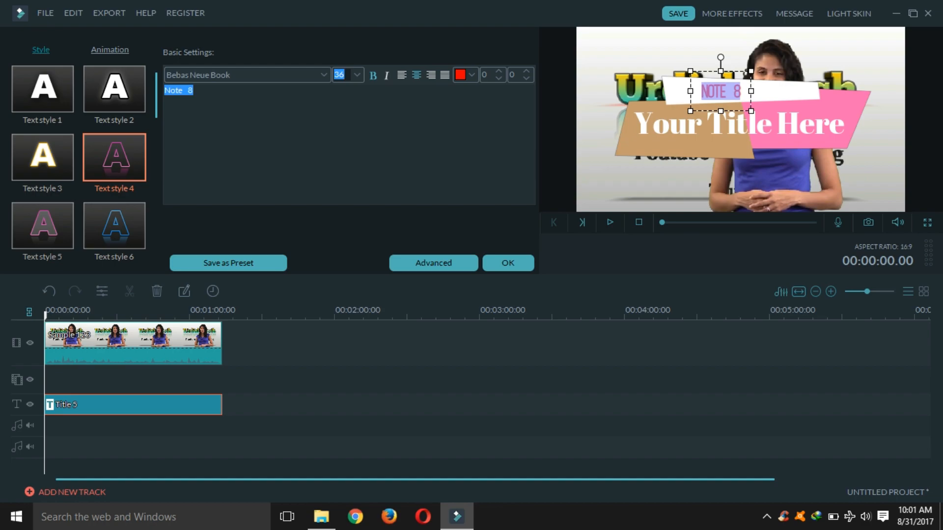
Replace the "Your Title Here" line of the title with "Samsung"
left_click(687, 122)
left_click(829, 122)
left_click(849, 123)
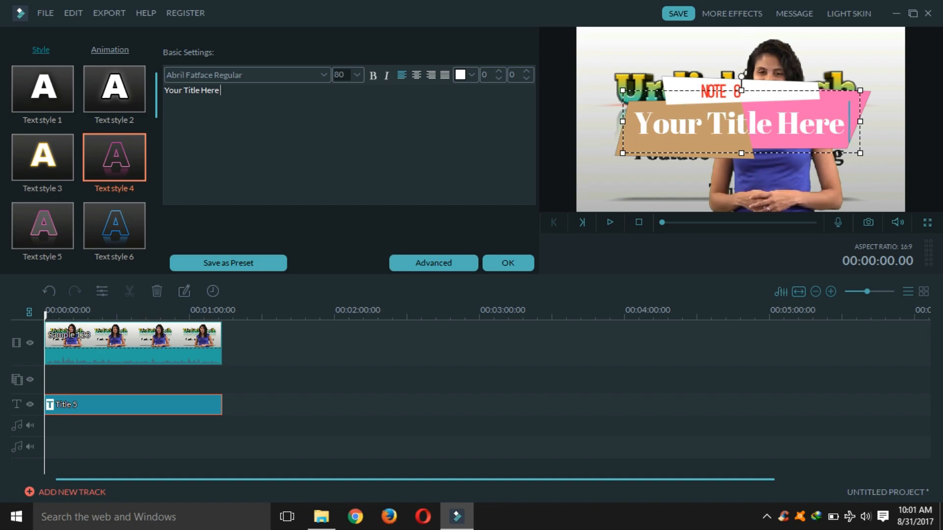
key("BackSpace")
key("BackSpace")
key("BackSpace")
key("BackSpace")
key("BackSpace")
key("BackSpace")
key("BackSpace")
key("BackSpace")
key("BackSpace")
key("BackSpace")
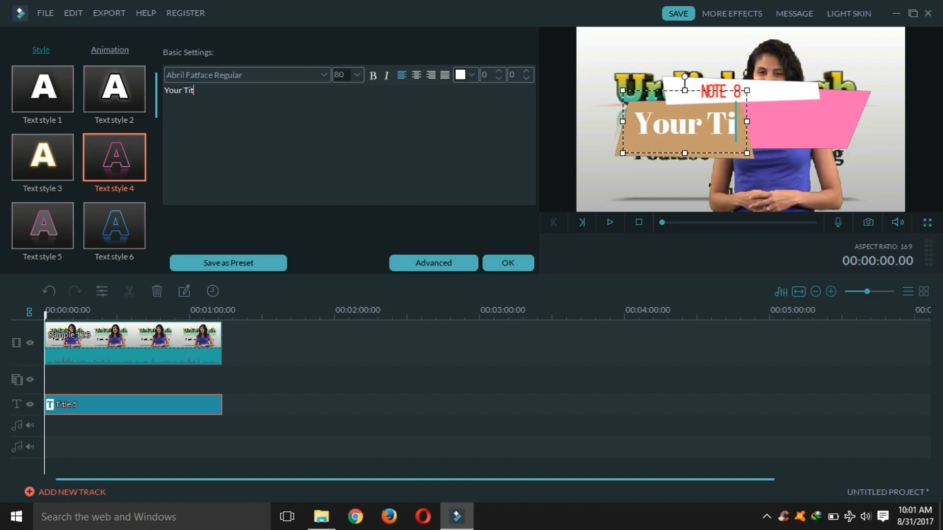
key("BackSpace")
key("BackSpace")
key("BackSpace")
key("BackSpace")
key("BackSpace")
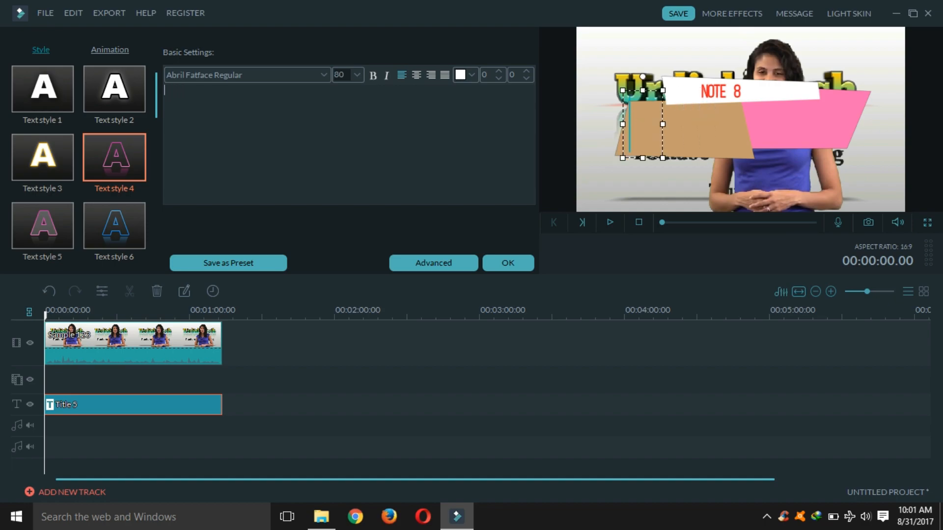
type("Samsung")
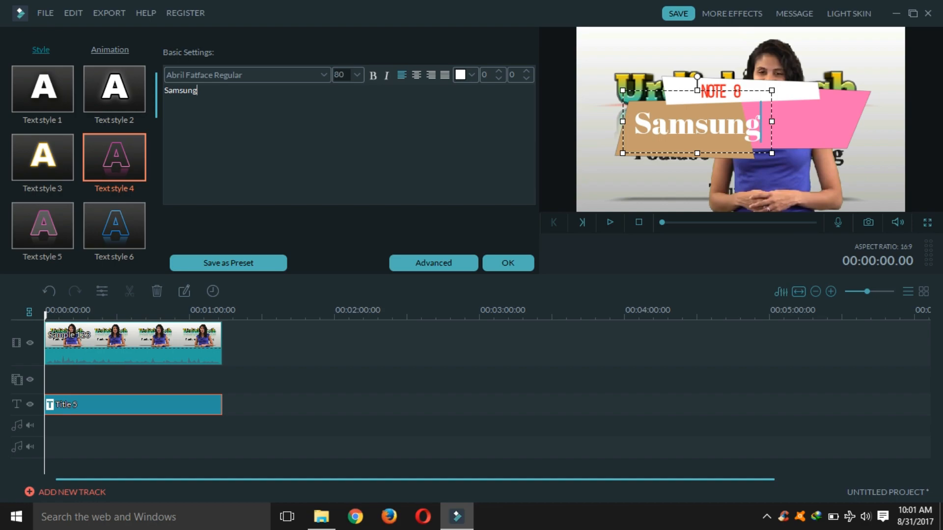
Move the title's banner shapes and "Samsung" text to the video frame's lower-left corner, and narrow the text to fit the brown shape
left_click(806, 125)
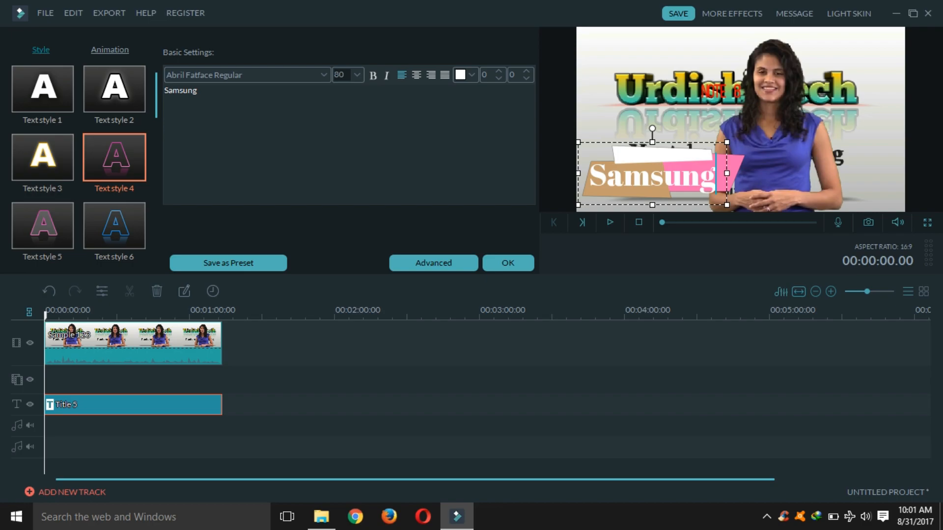
left_click(738, 169)
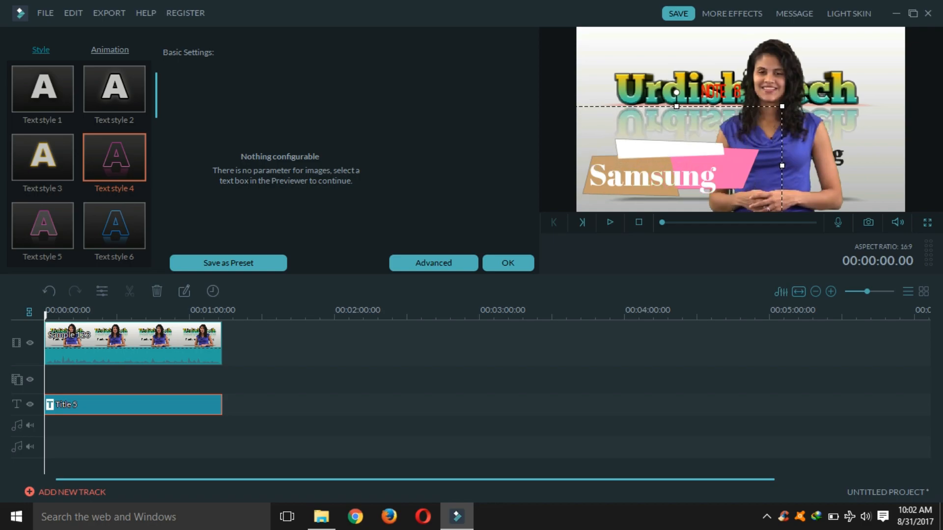
left_click(651, 173)
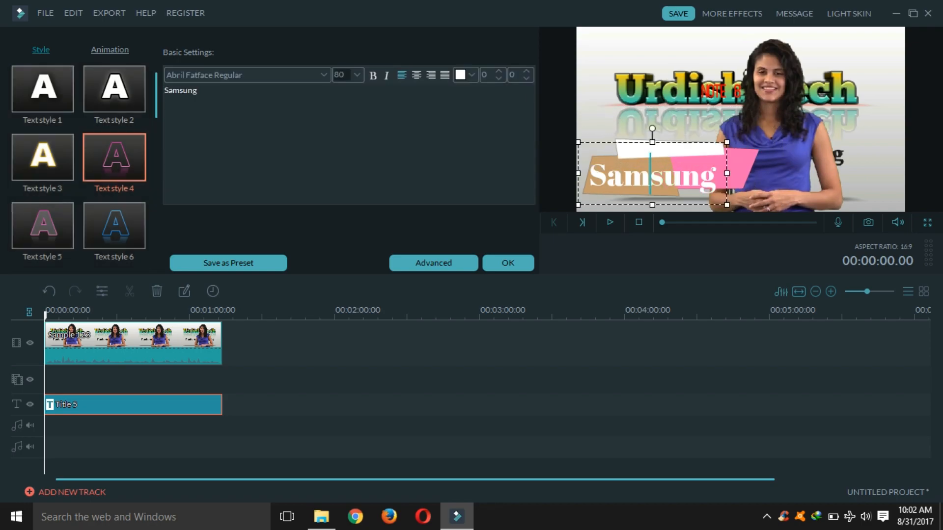
left_click_drag(727, 173, 677, 174)
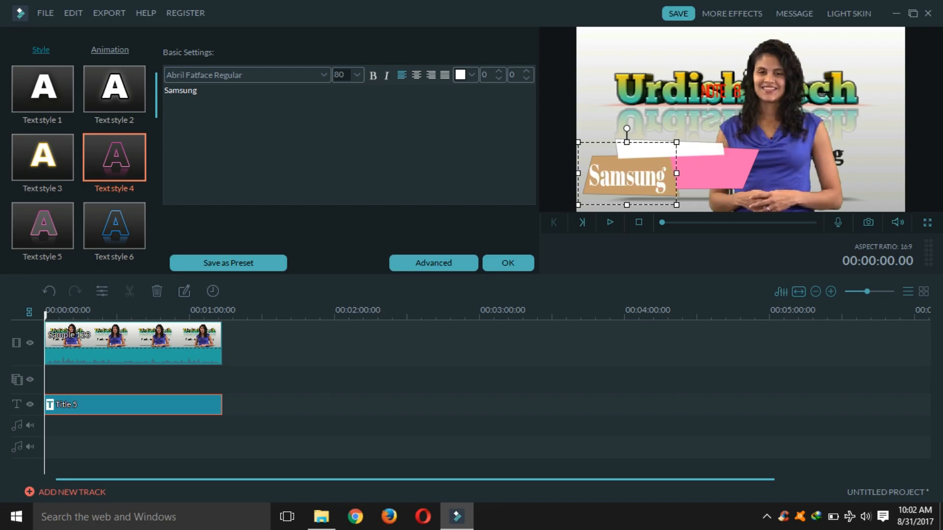
Move the red "Note 8" text onto the white strip above "Samsung"
left_click(705, 170)
left_click(727, 91)
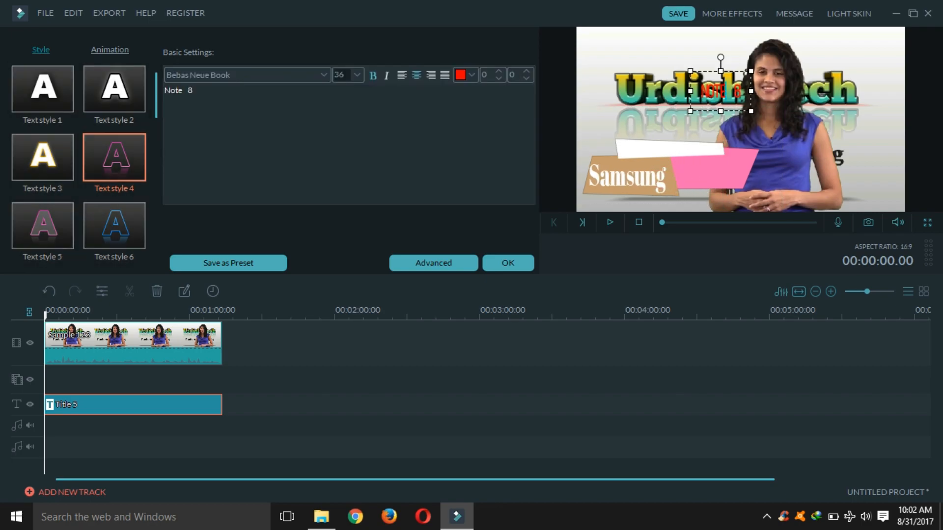
left_click_drag(726, 91, 673, 157)
left_click_drag(655, 158, 655, 148)
left_click(712, 169)
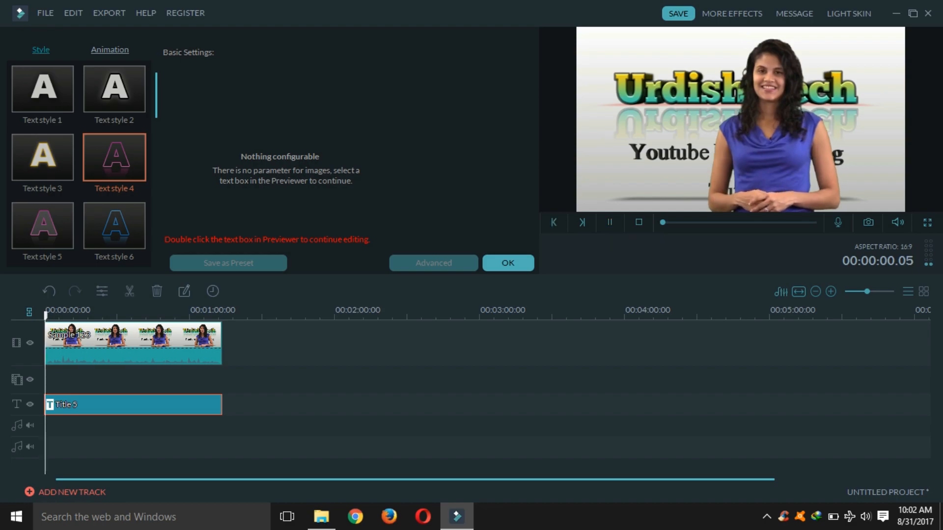
Preview the title over the video with the sound turned down and accept the title edits
mouse_move(897, 222)
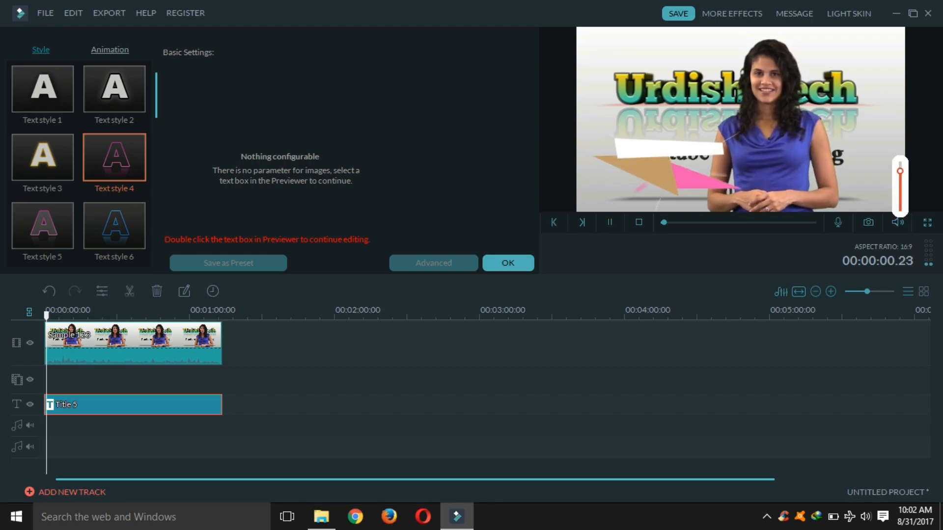
left_click_drag(900, 171, 900, 211)
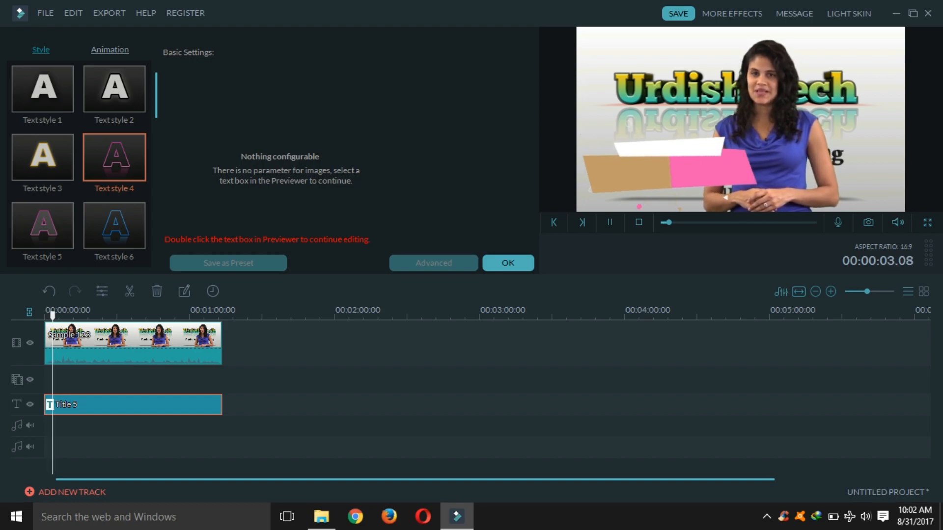
left_click_drag(55, 316, 170, 316)
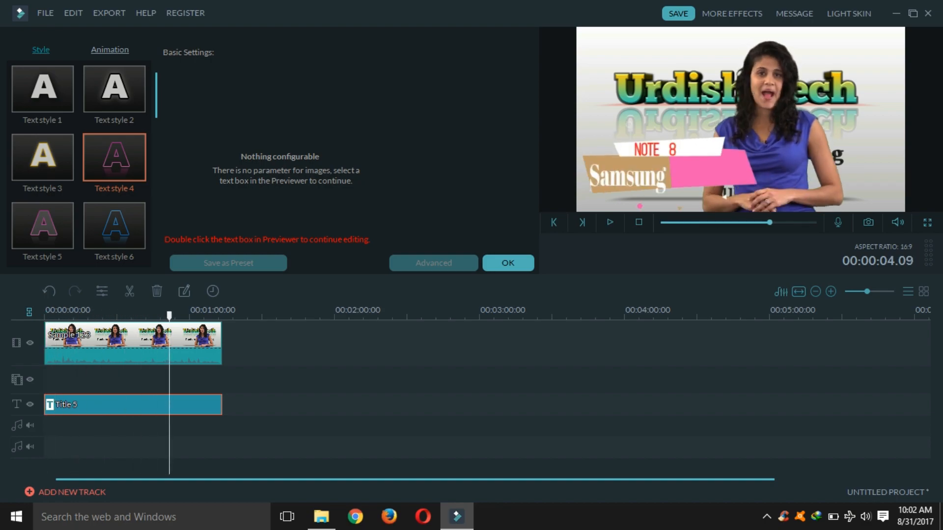
left_click(508, 262)
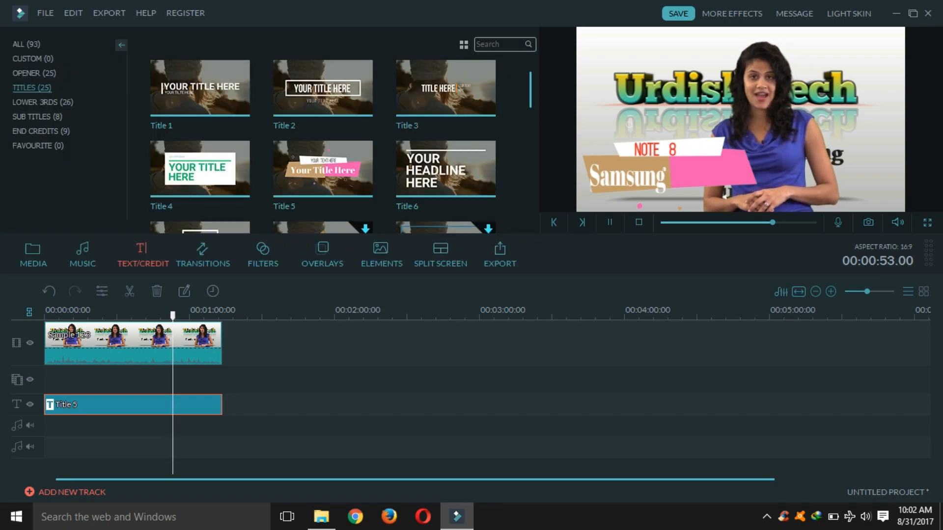
Reopen the Title 5 clip in the Advanced Text Edit window and select its "Samsung" text box
right_click(92, 404)
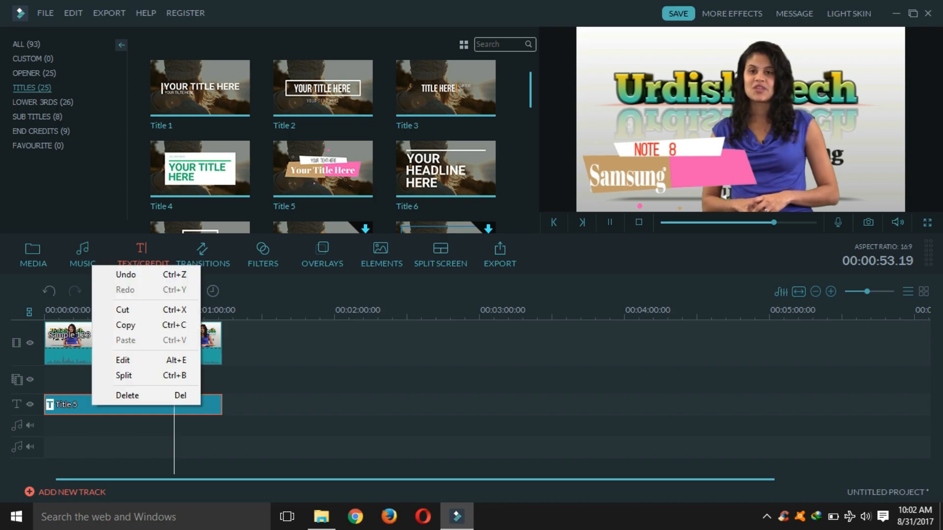
left_click(127, 395)
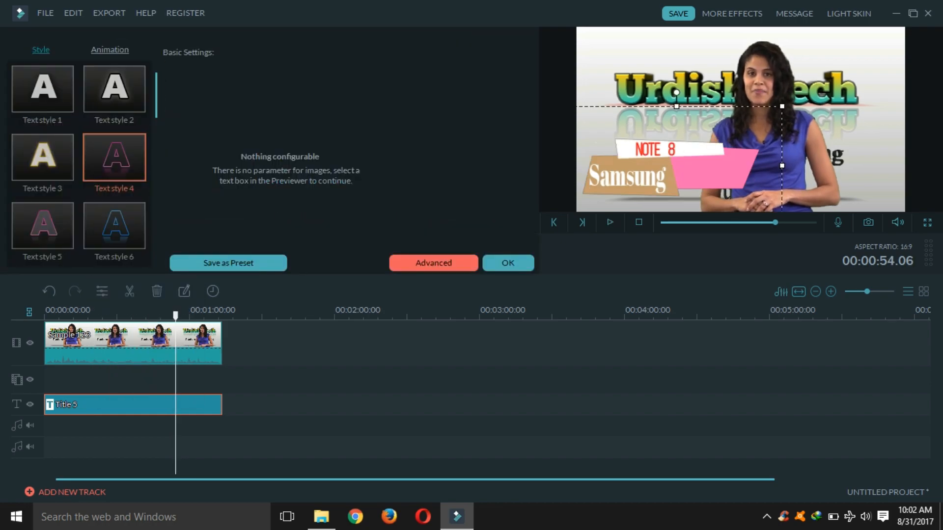
left_click(433, 262)
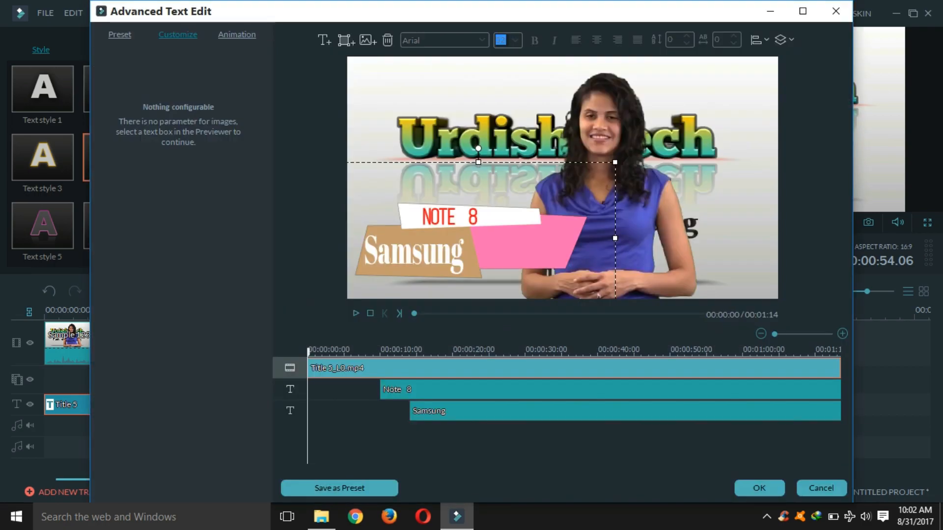
left_click(456, 255)
left_click_drag(451, 256, 463, 255)
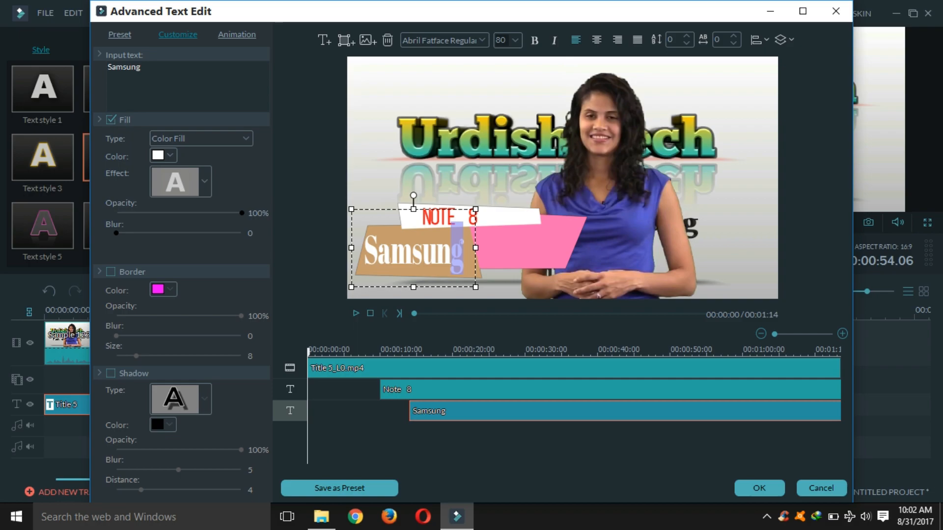
left_click(525, 246)
left_click(391, 251)
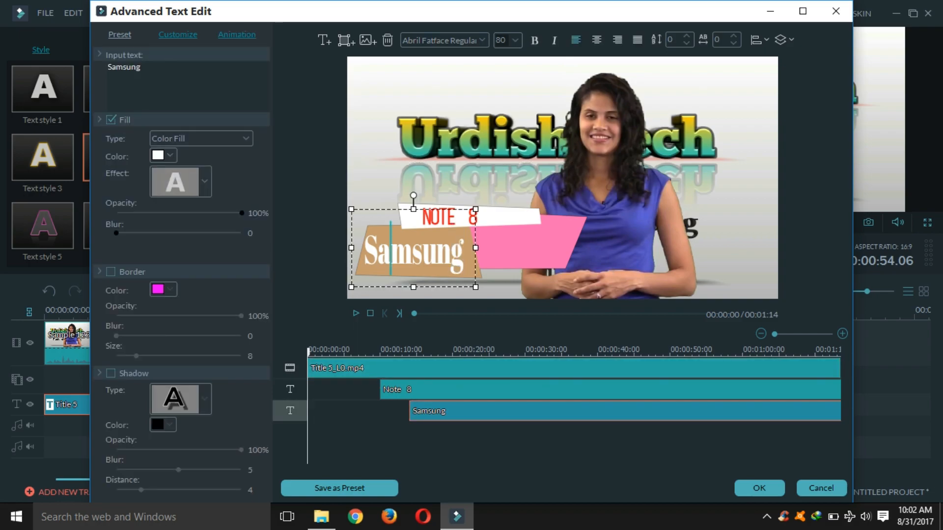
Set the "Samsung" text's animation to the Skew_right preset and accept the advanced text edits
left_click(237, 35)
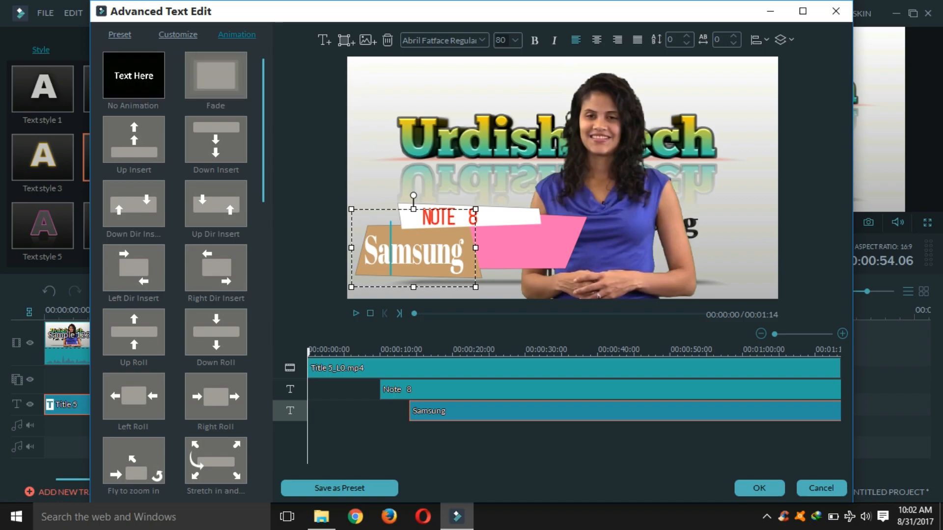
left_click(133, 83)
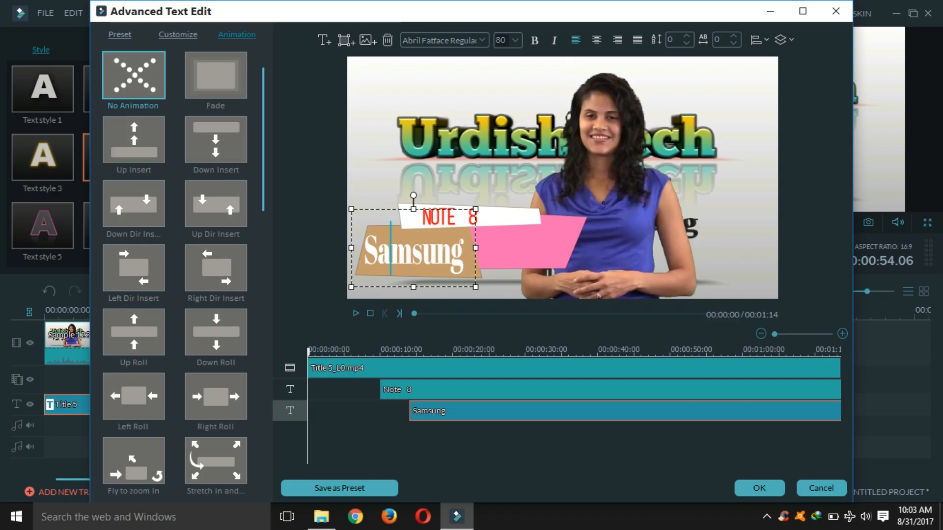
scroll(175, 275, "down", 5)
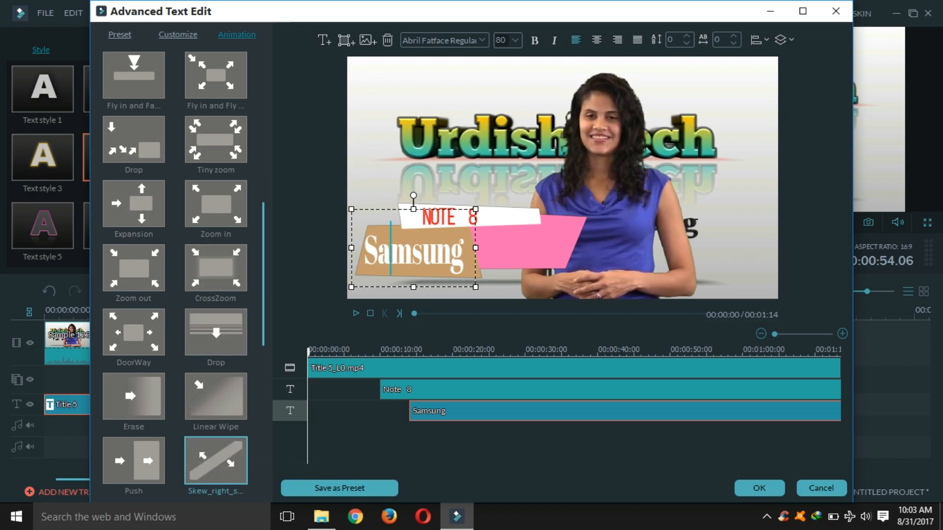
left_click_drag(465, 251, 364, 251)
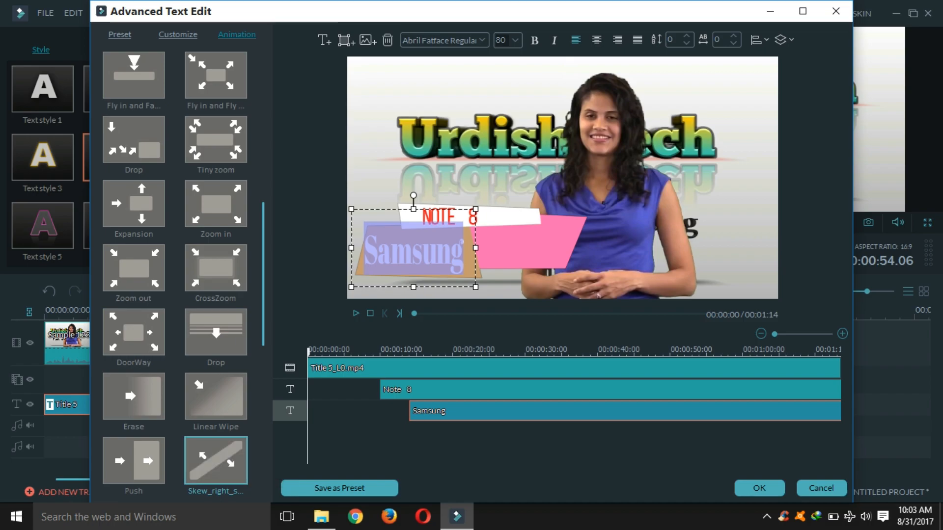
scroll(175, 275, "up", 9)
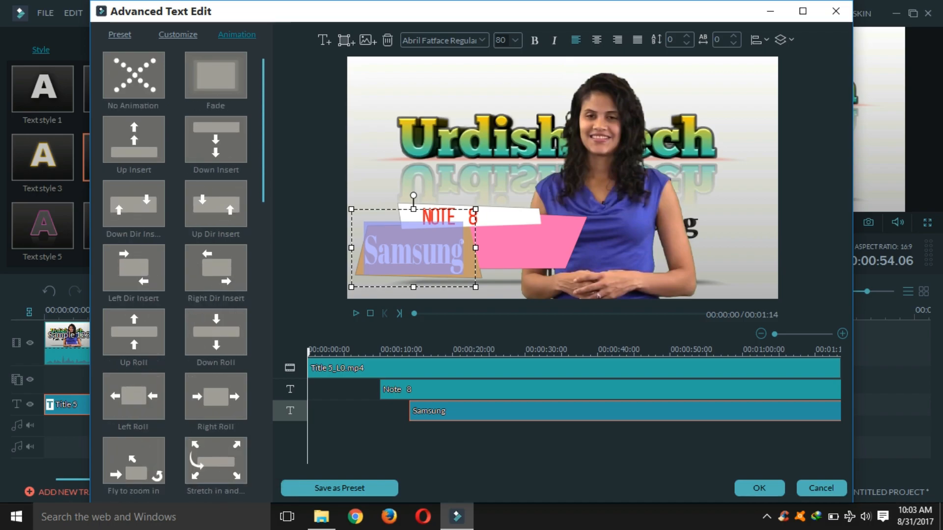
left_click(760, 488)
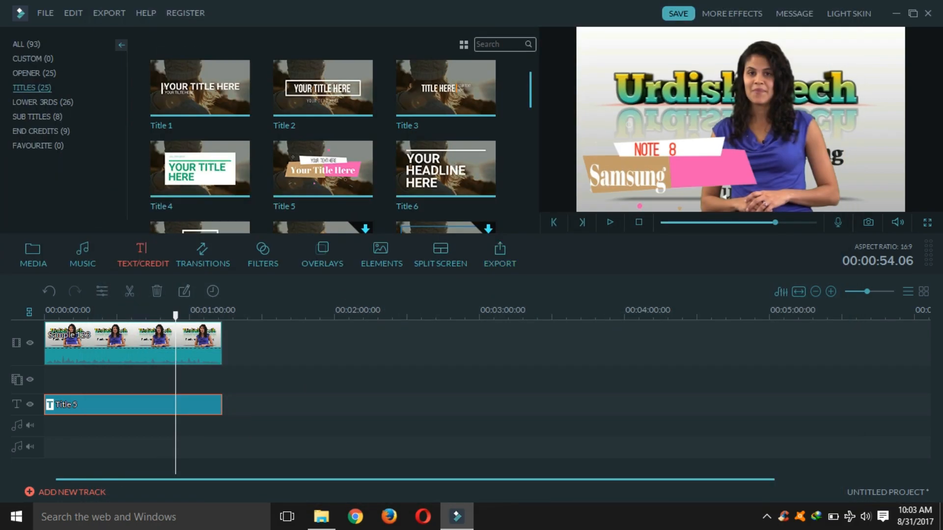
Play the video from several points on the timeline, including its start, to check the title overlay
left_click(610, 221)
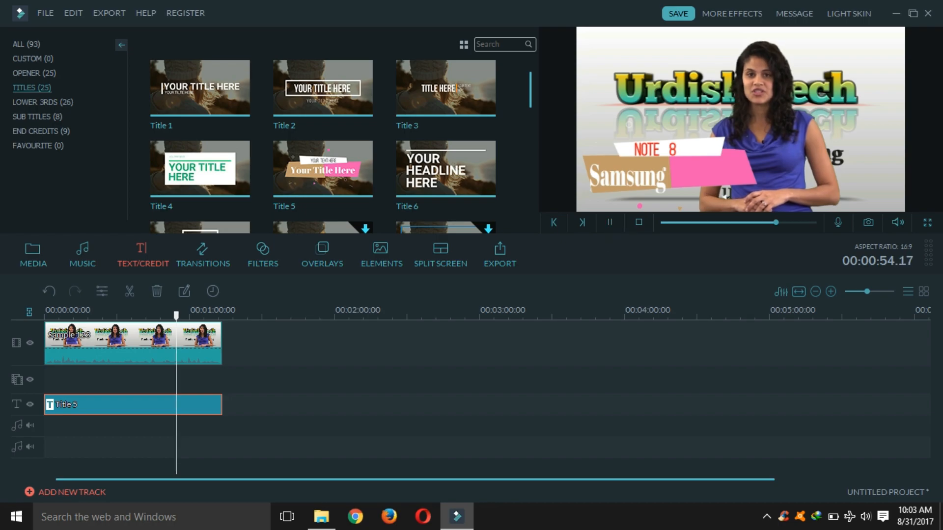
left_click_drag(178, 315, 114, 315)
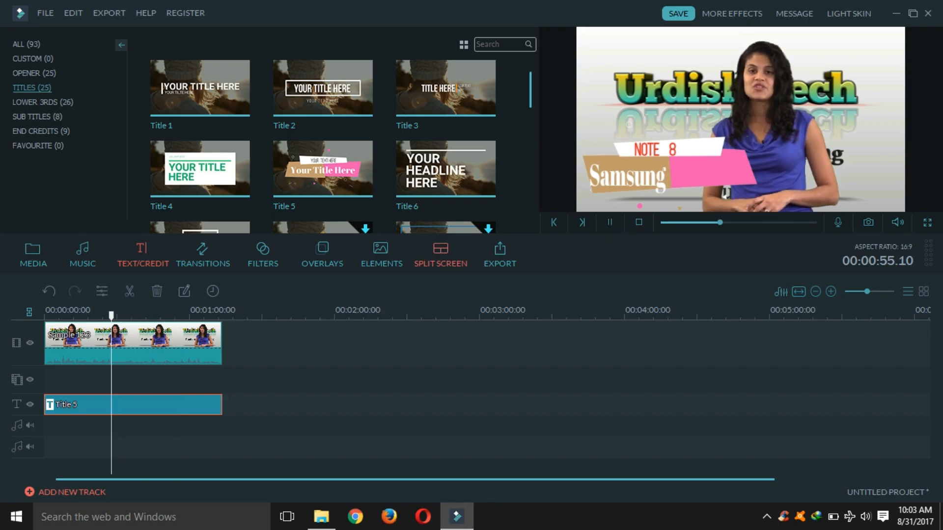
key("space")
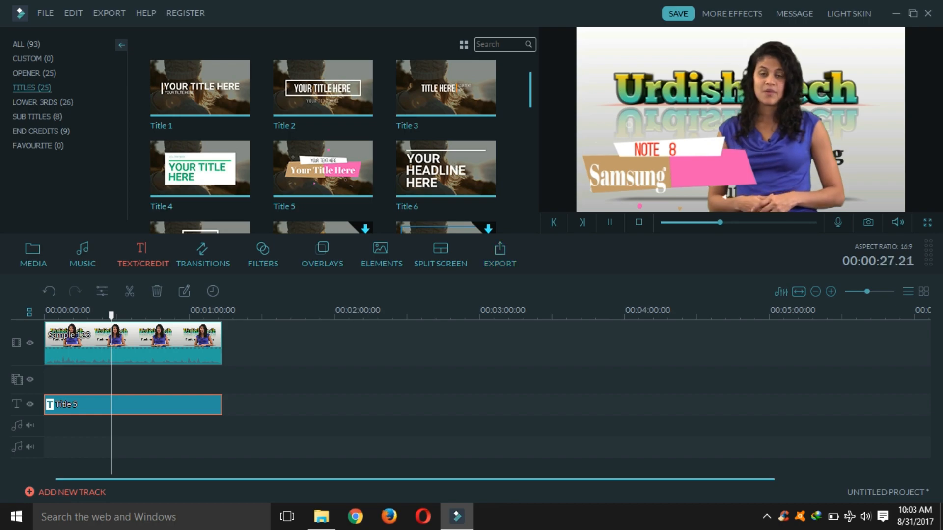
left_click(81, 316)
left_click_drag(81, 315, 45, 316)
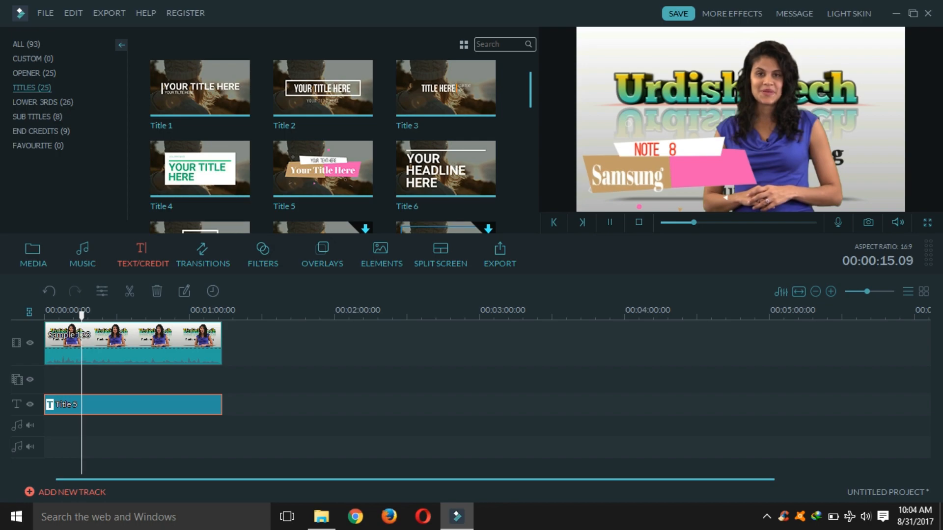
left_click(610, 222)
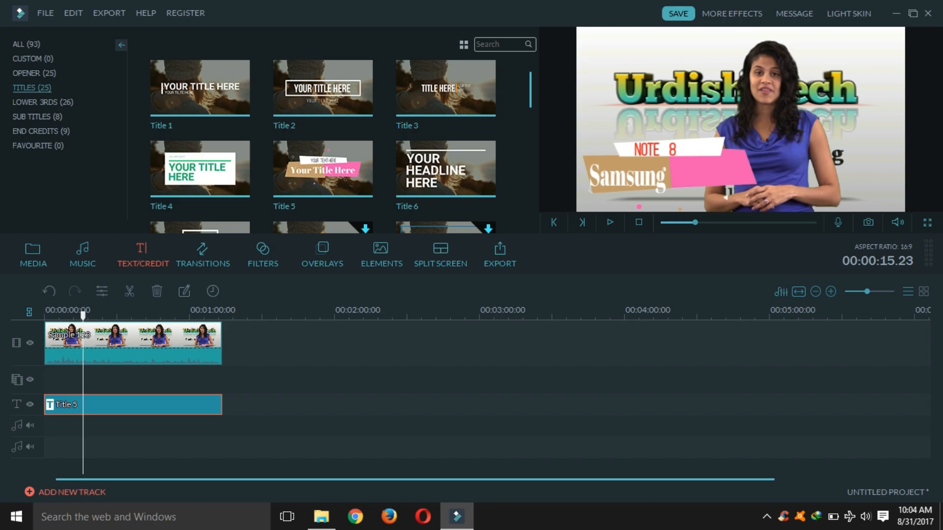
Set the Sample 123 clip's brightness to -1 and its speed to 4.00X, and accept the changes
left_click(132, 344)
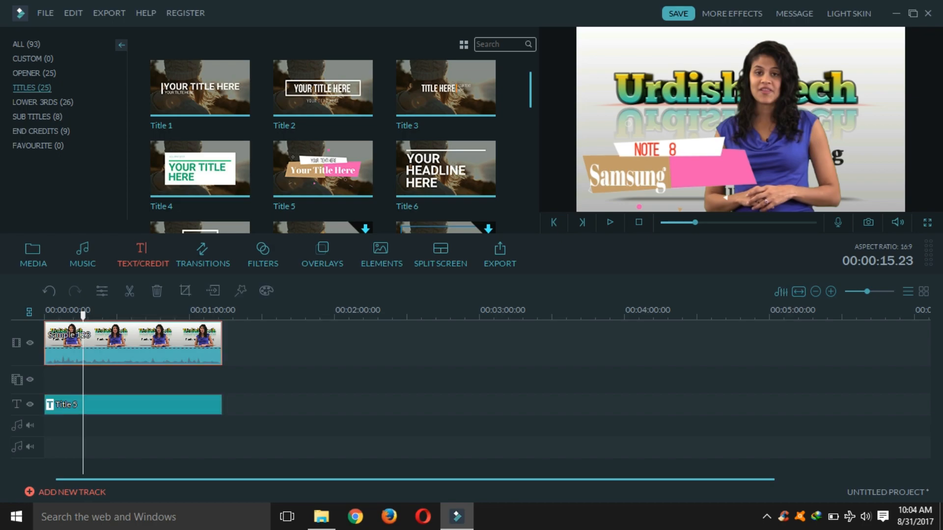
right_click(98, 340)
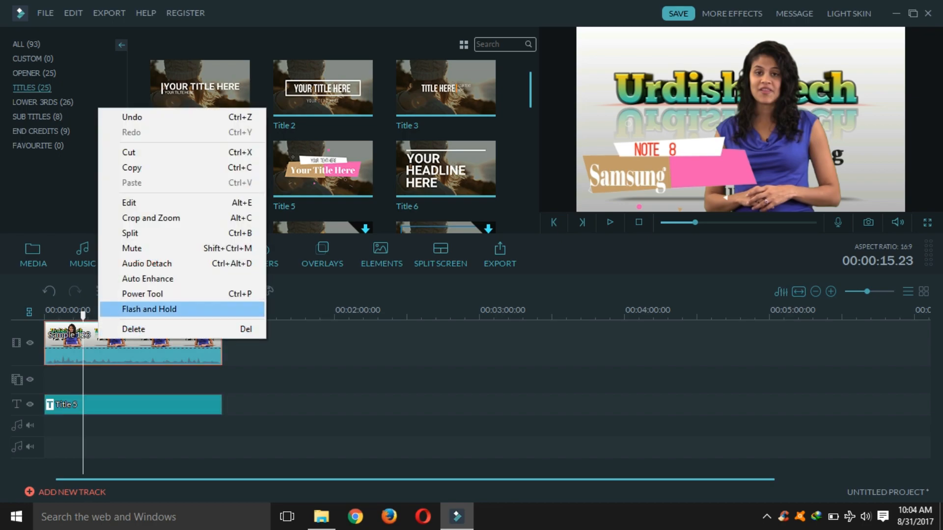
key("Escape")
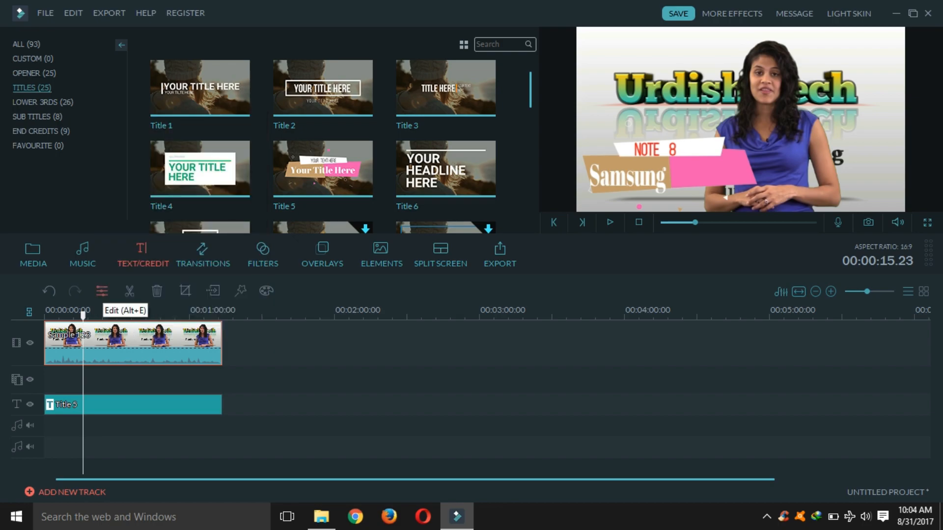
left_click(102, 290)
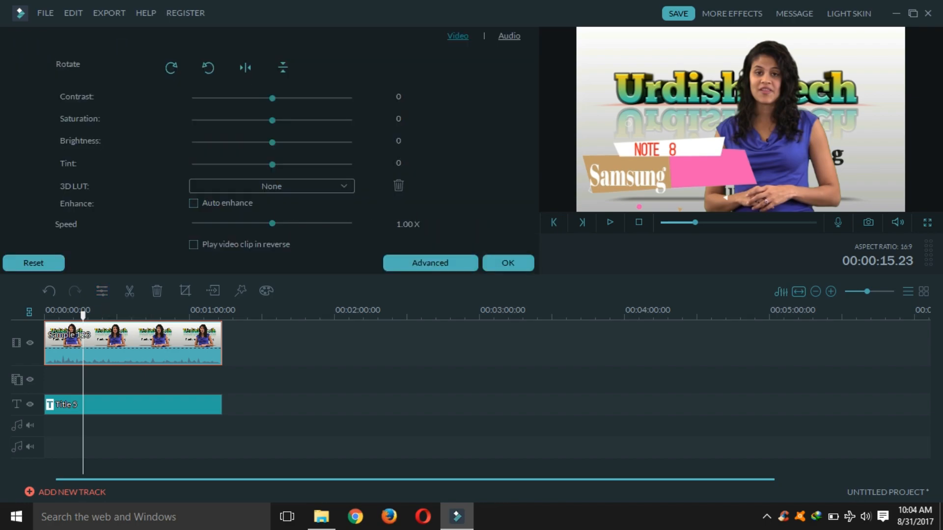
mouse_move(272, 142)
left_mouse_down()
mouse_move(350, 142)
mouse_move(271, 142)
left_mouse_up()
left_click_drag(272, 224, 320, 224)
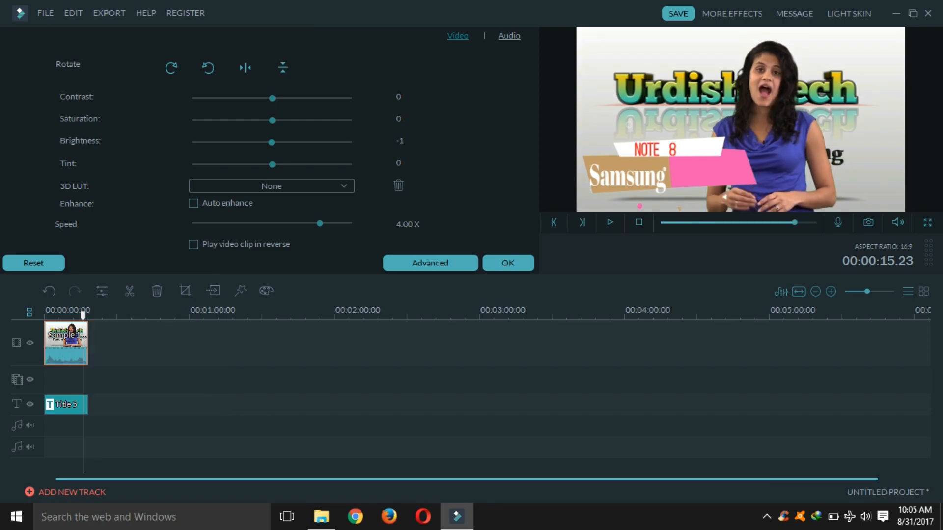
left_click(508, 263)
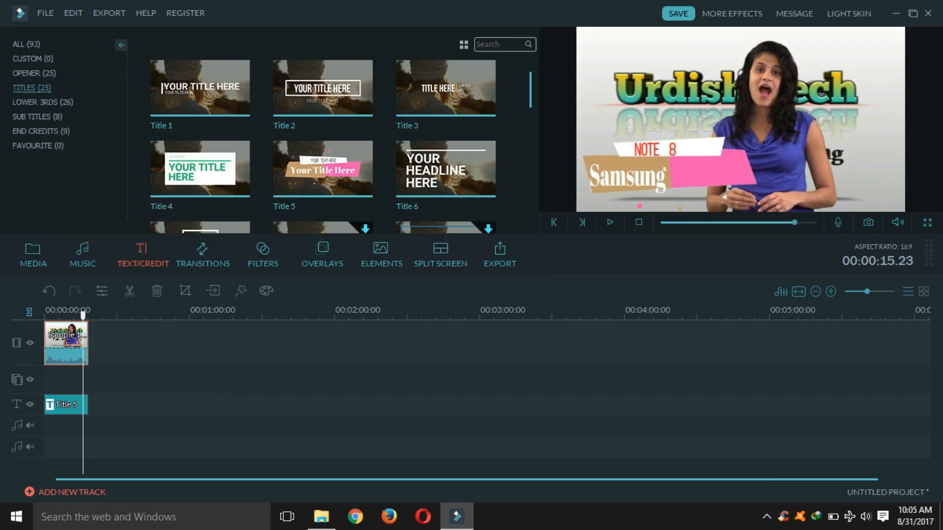
Play the sped-up video from its start, pause after about 3 seconds, and enlarge the timeline scale slightly
left_click_drag(83, 316, 45, 315)
left_click(610, 222)
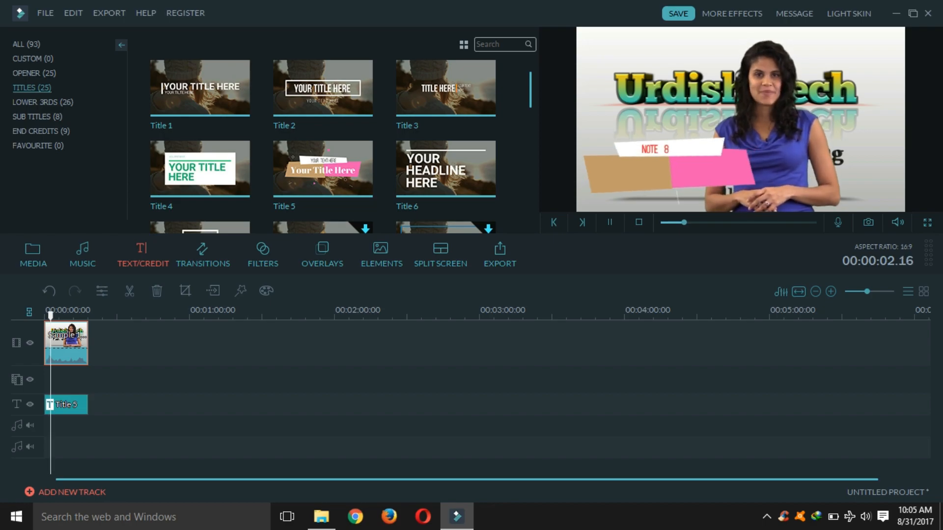
left_click(610, 222)
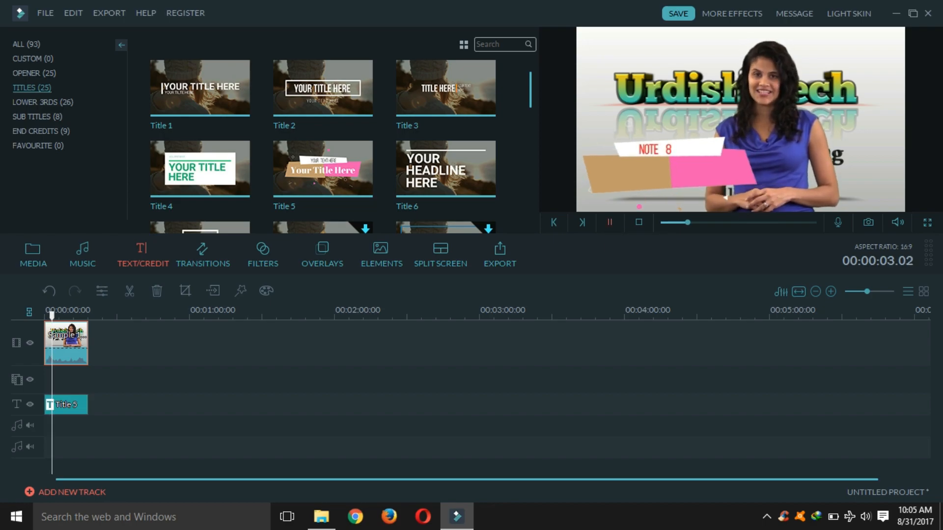
left_click_drag(867, 291, 872, 291)
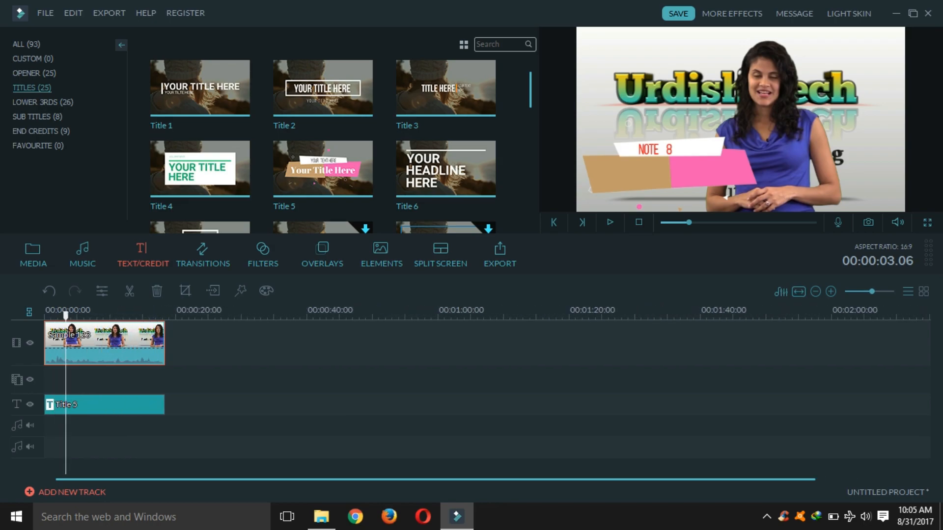
Set the Sample 123 clip's speed to 10.00X and accept the change
left_click(101, 291)
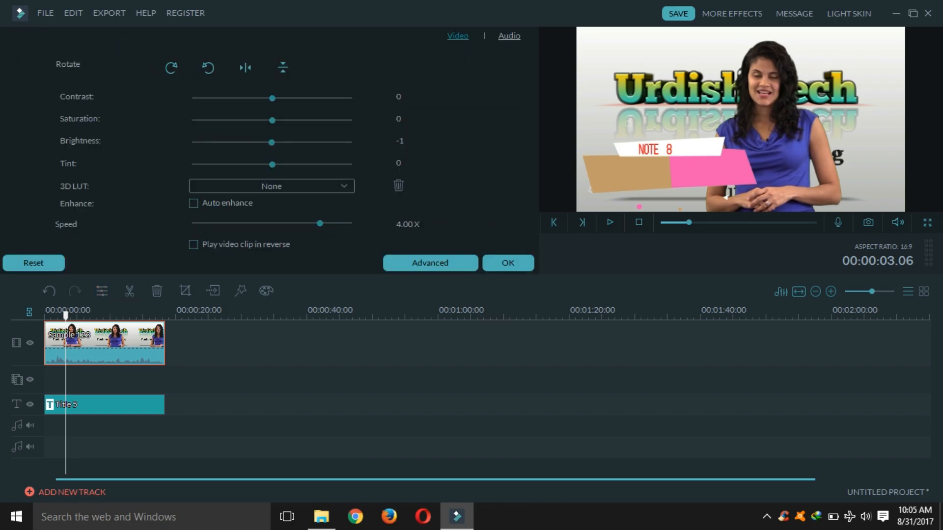
left_click_drag(319, 223, 351, 224)
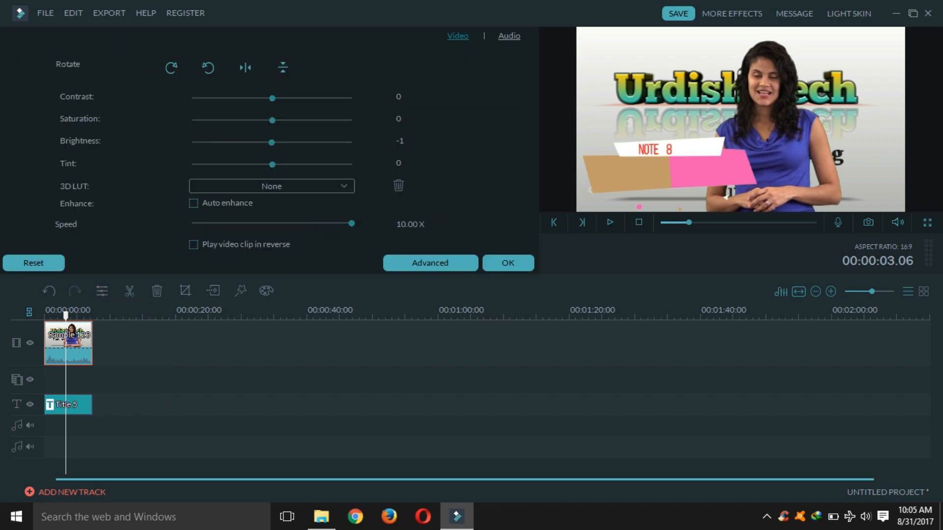
left_click(508, 264)
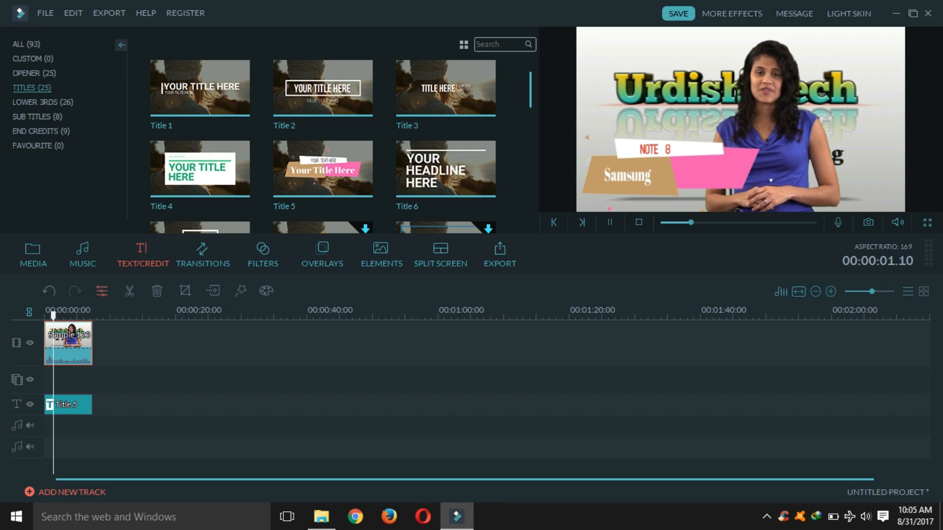
Set the Sample 123 clip to play in reverse and accept the change
left_click(102, 290)
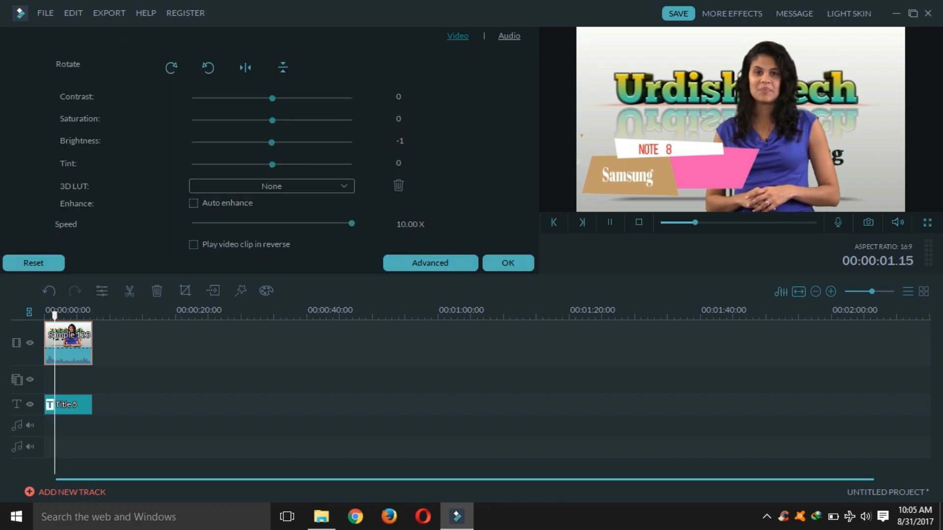
left_click(194, 245)
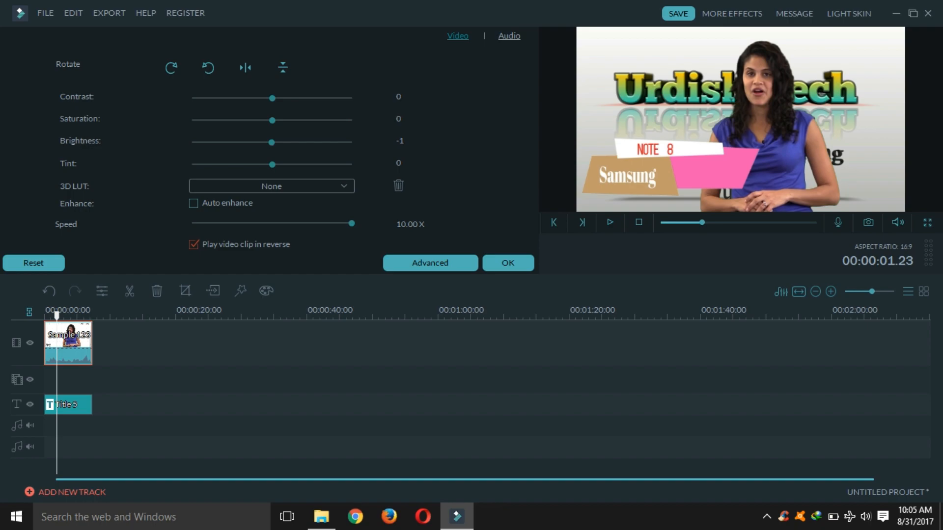
left_click(508, 262)
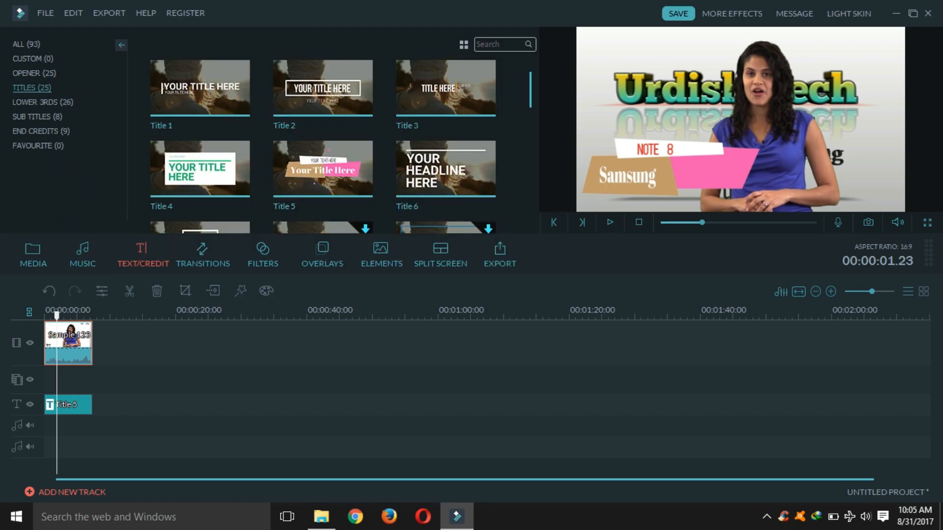
Play the reversed clip from its start with preview renders created, stop it, replay it from the beginning and pause after about 3 seconds
mouse_move(57, 316)
left_mouse_down()
mouse_move(48, 316)
mouse_move(92, 316)
mouse_move(45, 316)
mouse_move(92, 316)
mouse_move(45, 316)
left_mouse_up()
key("space")
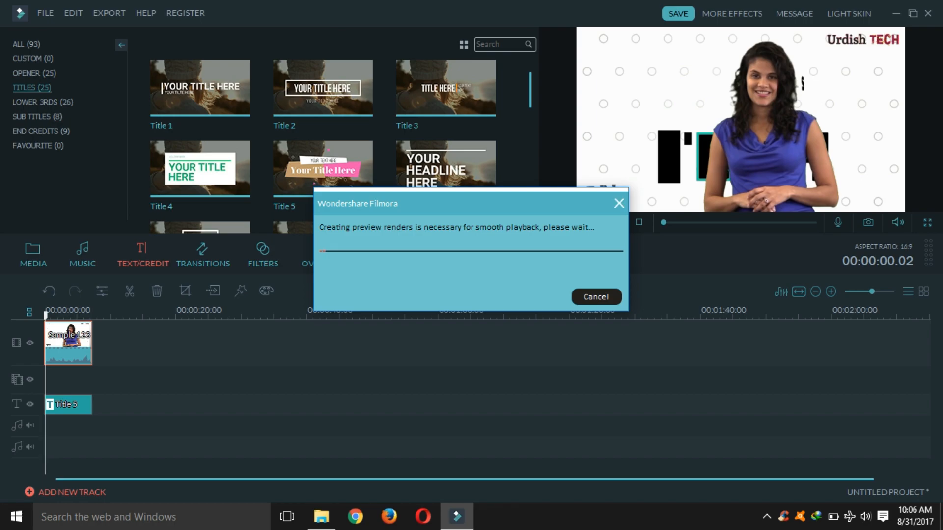
left_click_drag(442, 204, 378, 132)
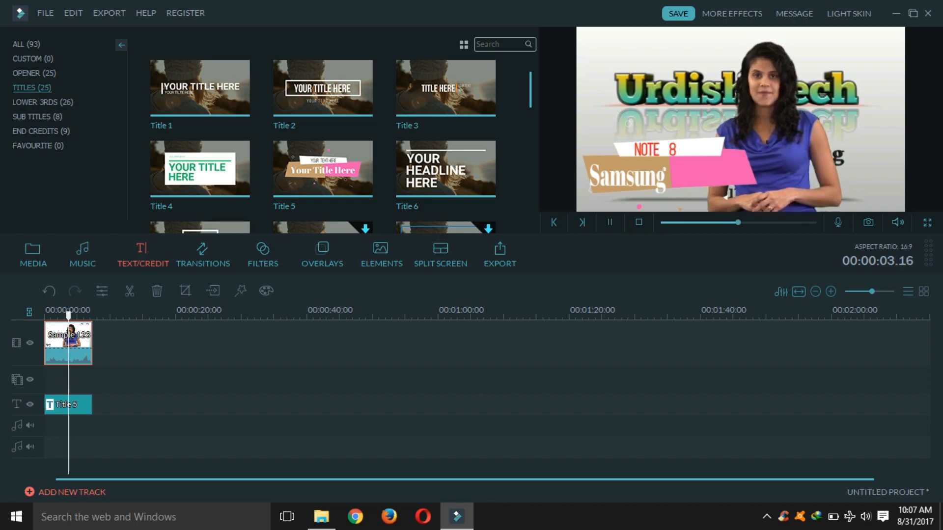
left_click(639, 223)
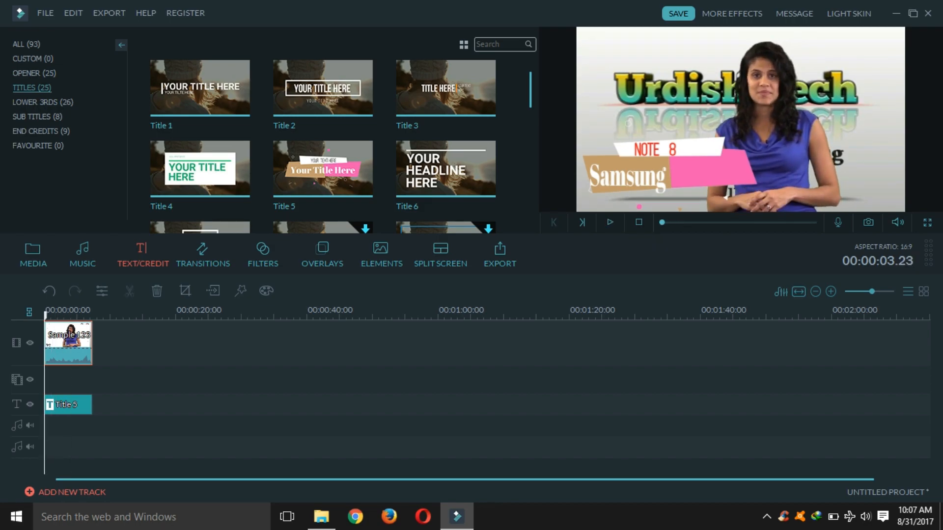
left_click(610, 222)
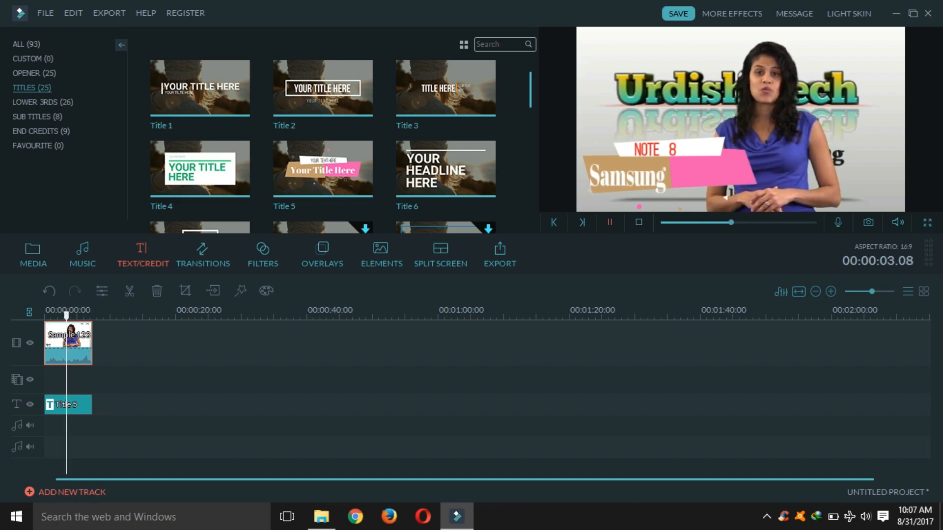
key("space")
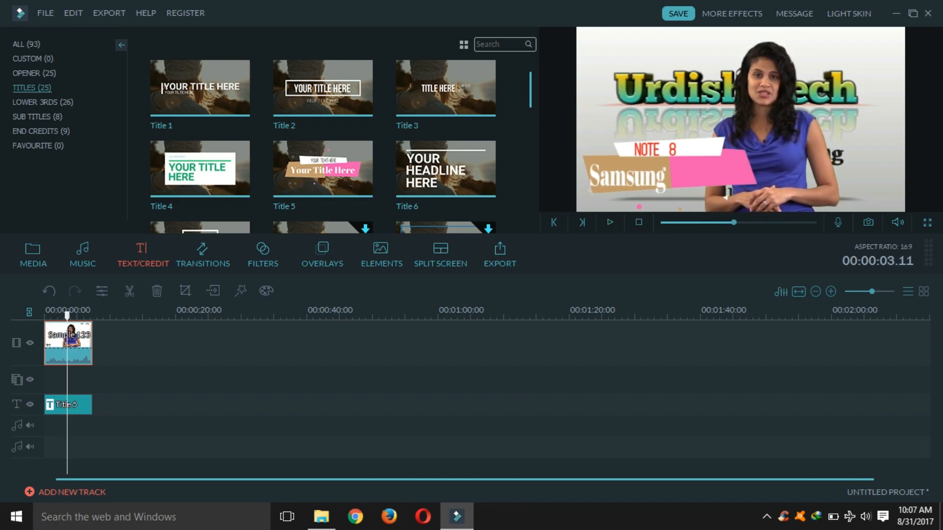